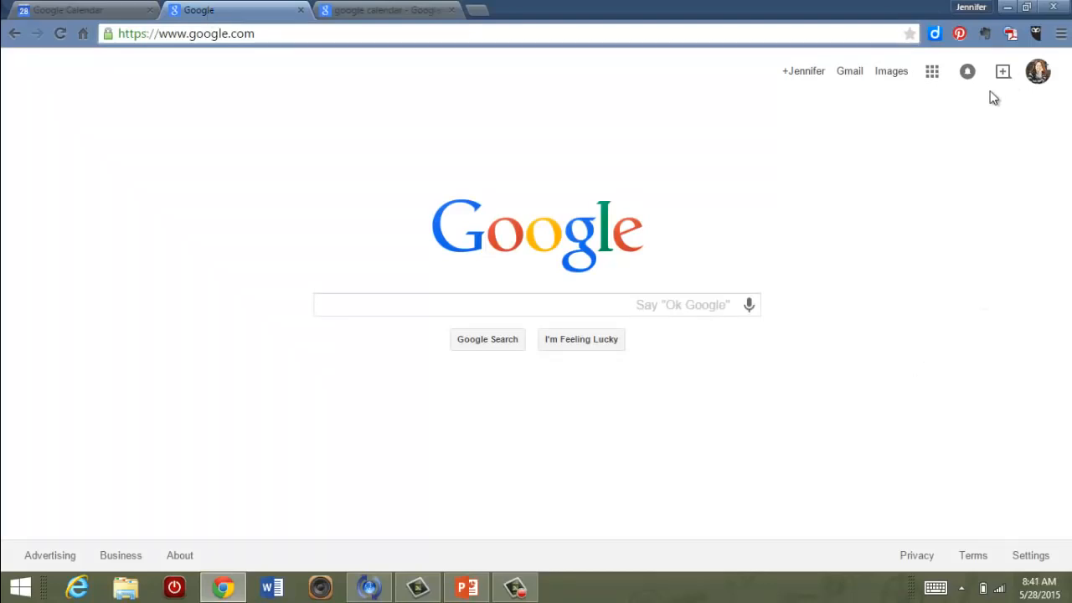
Step: Check which Google account is signed in and open Google Calendar from the Google home page
left_click(1039, 74)
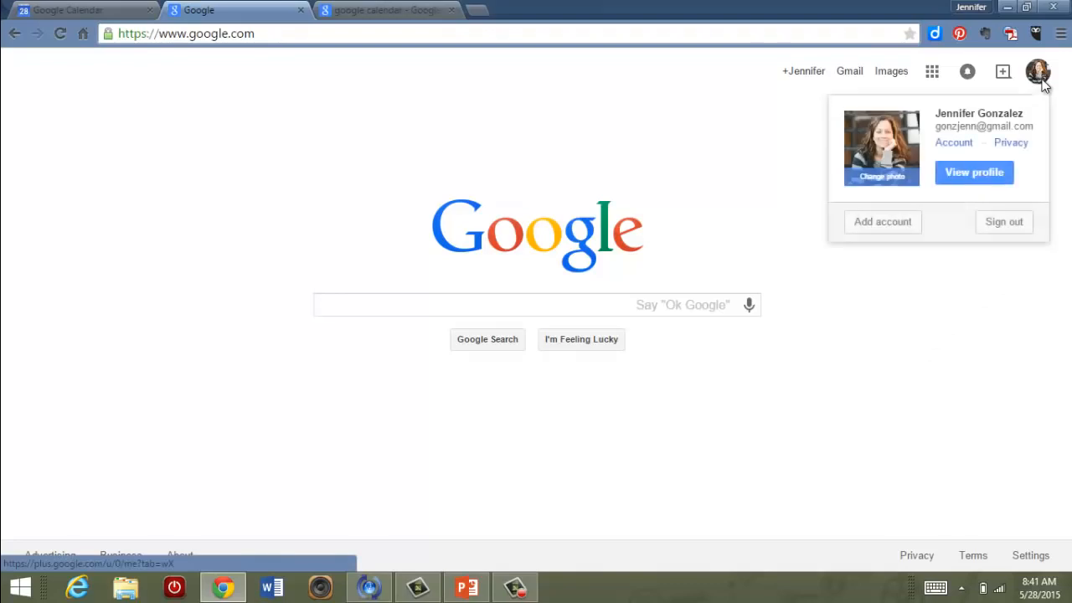
left_click(885, 244)
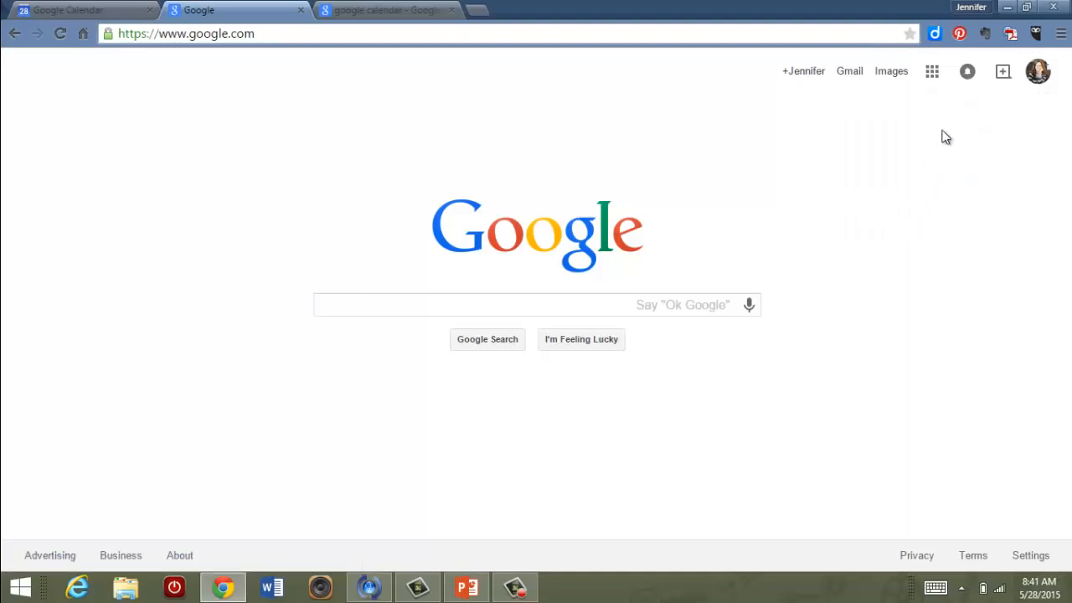
left_click(933, 73)
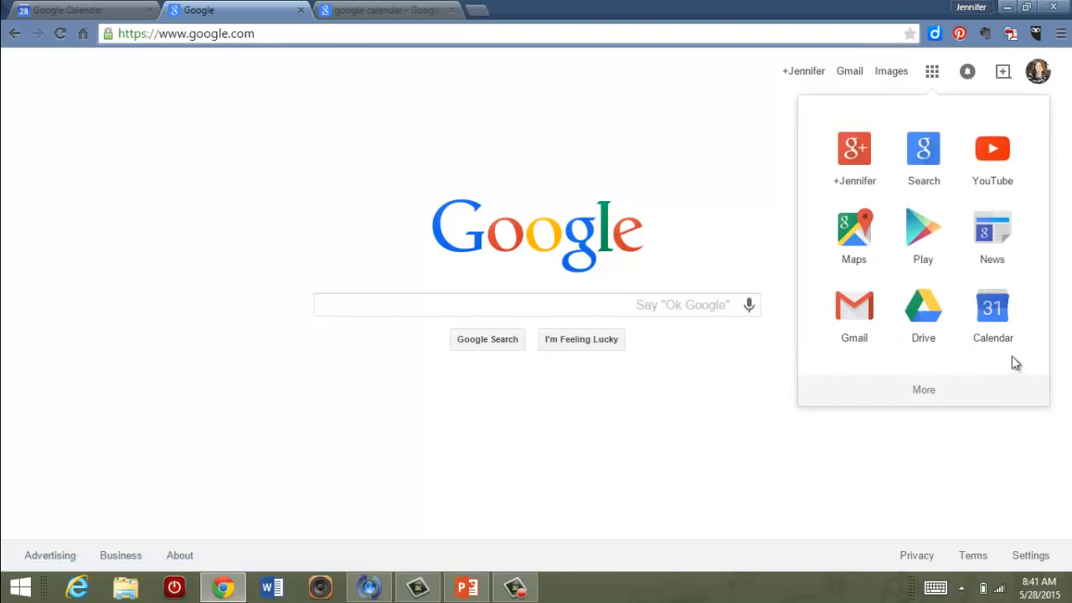
left_click(990, 317)
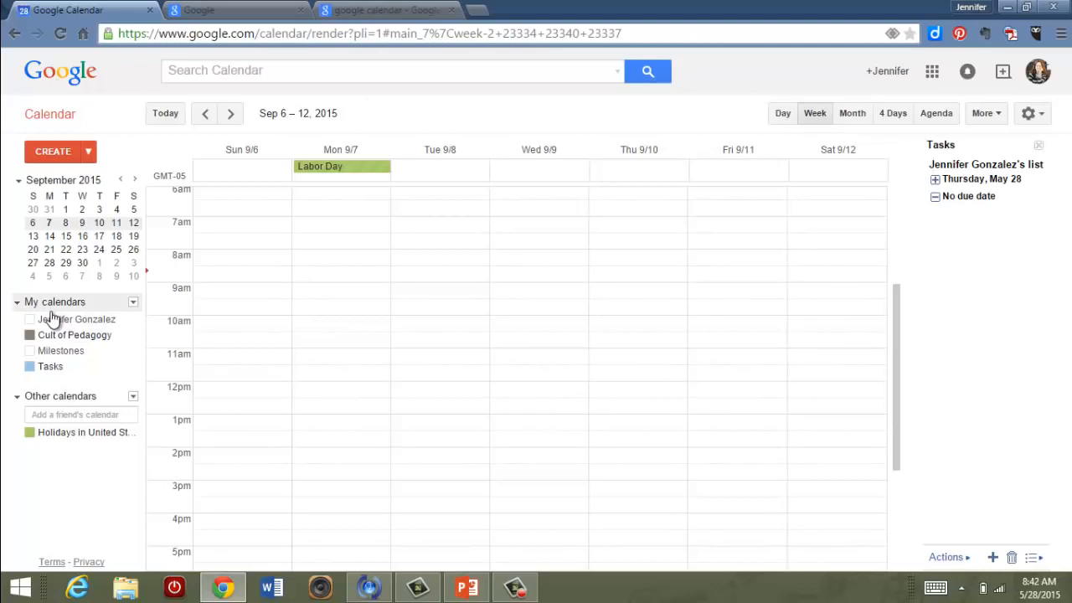
Step: Create a new calendar named Yearbook and give it a yellow color
left_click(133, 304)
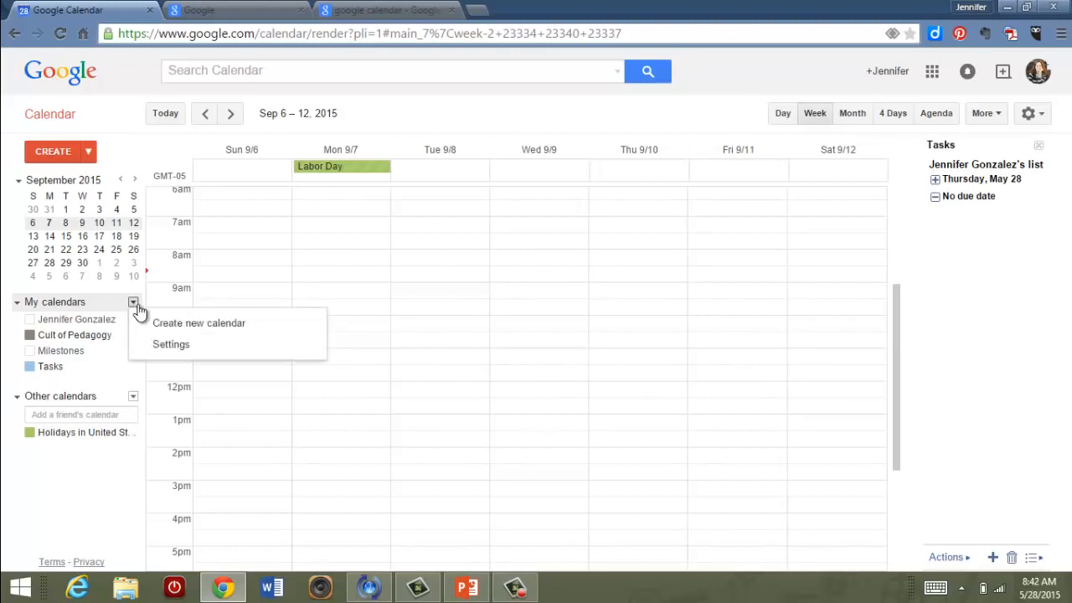
left_click(173, 330)
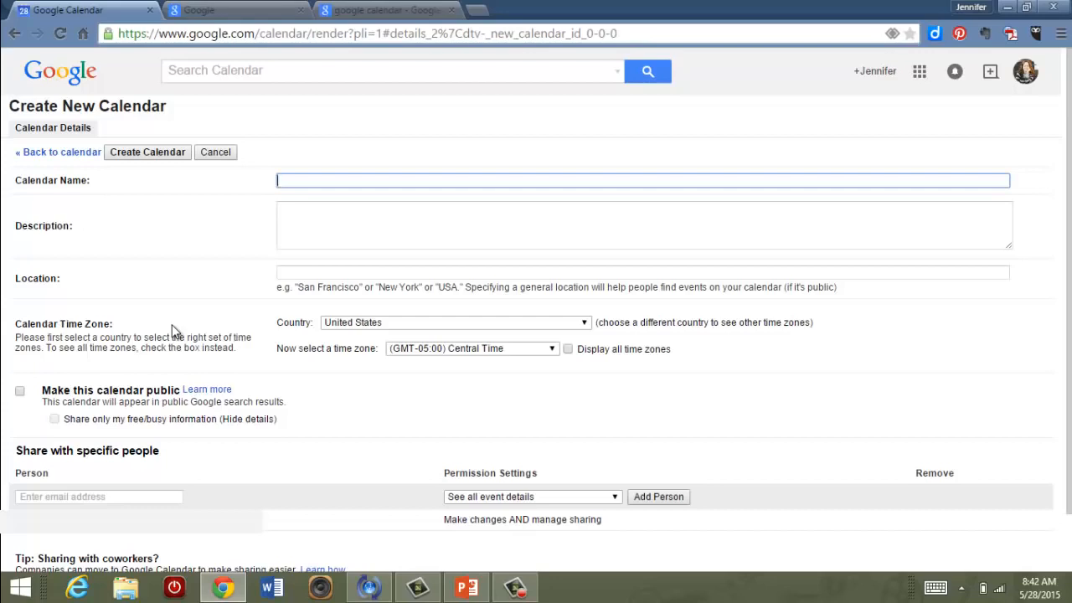
double_click(172, 324)
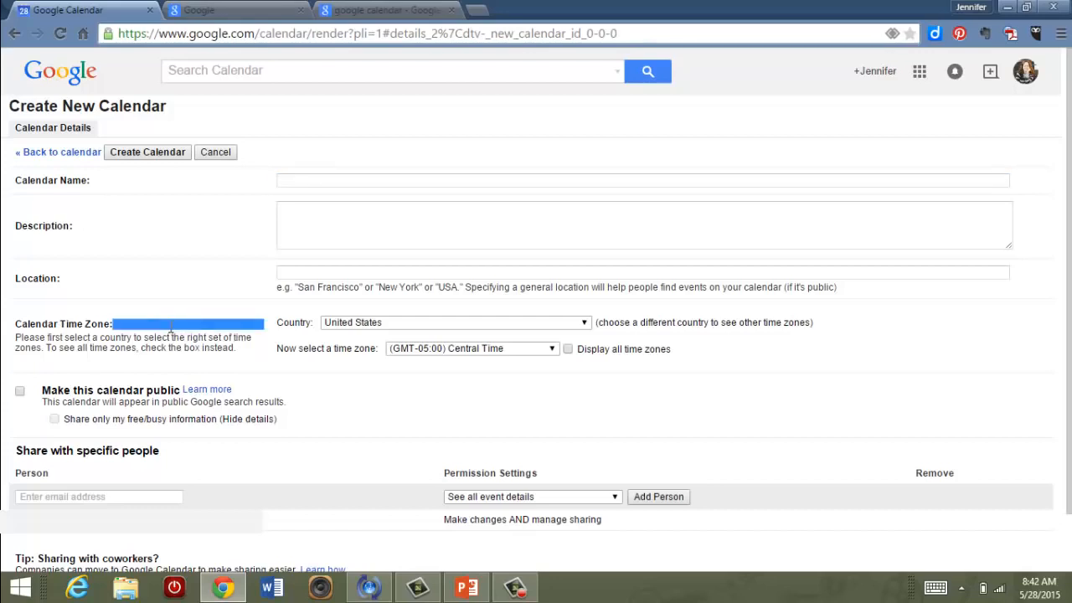
left_click(292, 184)
type("Yearbook")
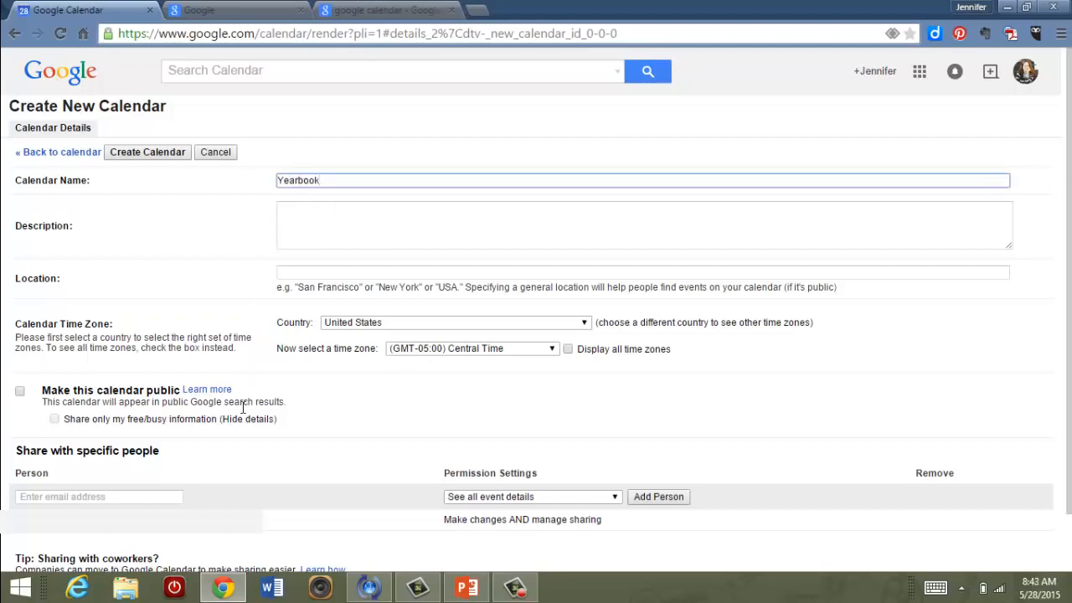
left_click(175, 155)
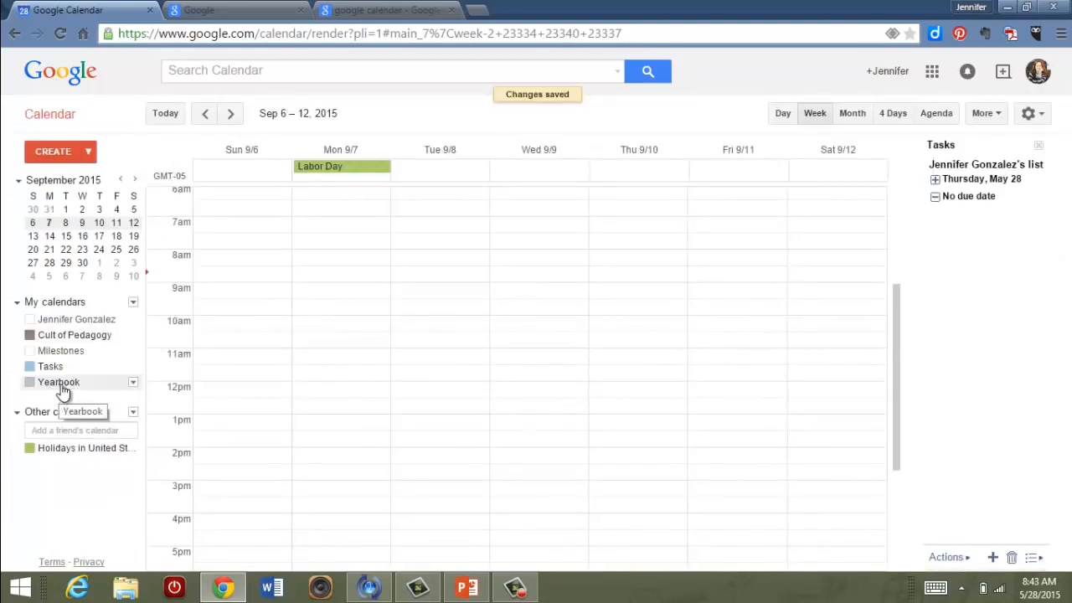
left_click(132, 383)
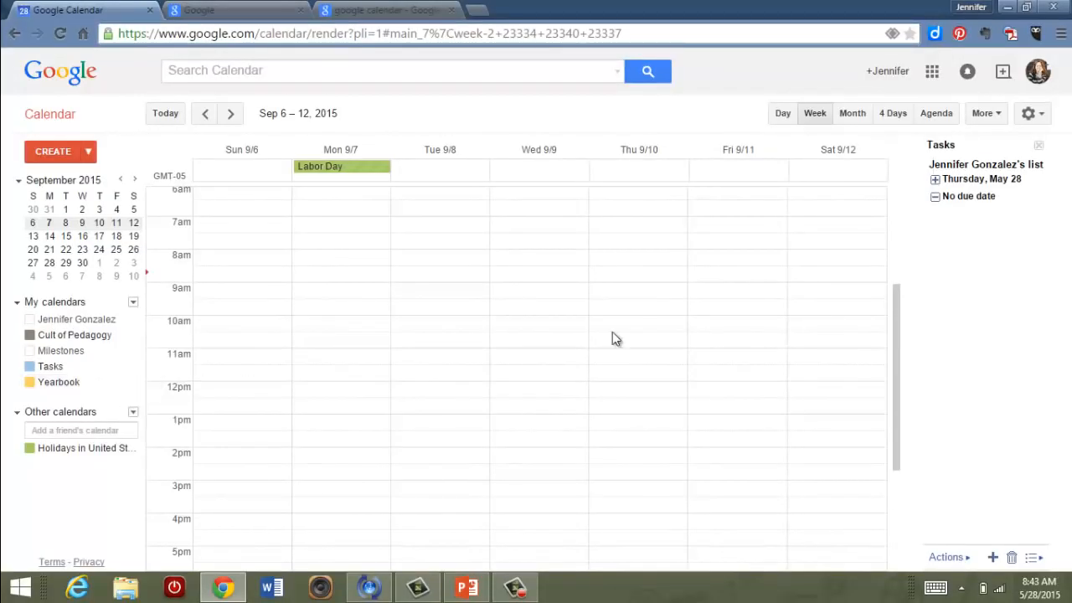
Step: Start a 3pm–4pm event titled Meeting on Thursday, September 10, 2015, assigned to the Yearbook calendar
scroll(613, 333, "down", 2)
scroll(612, 332, "down", 1)
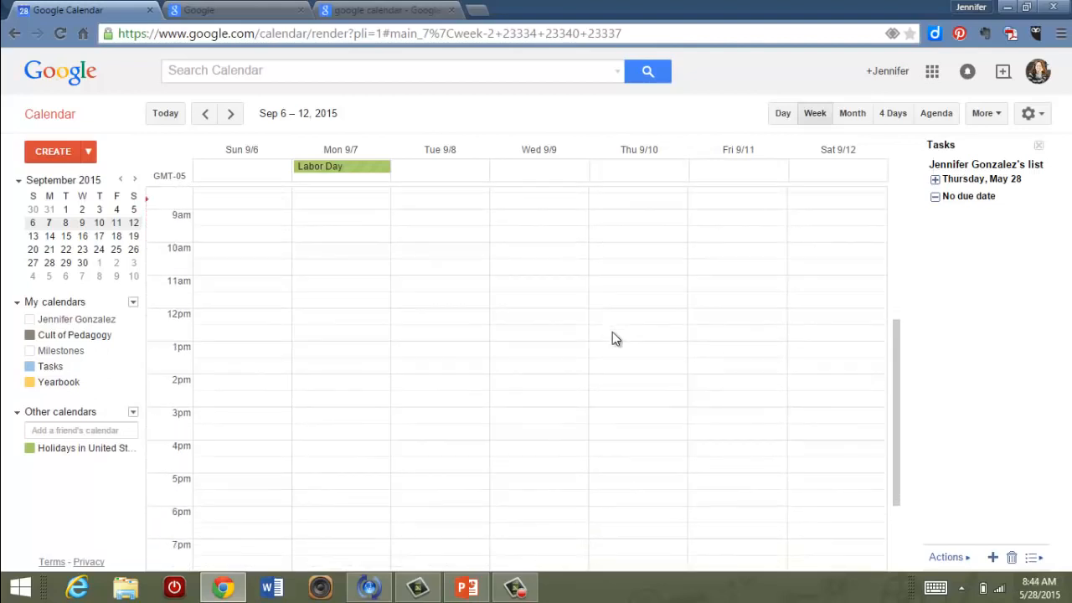
left_click(625, 426)
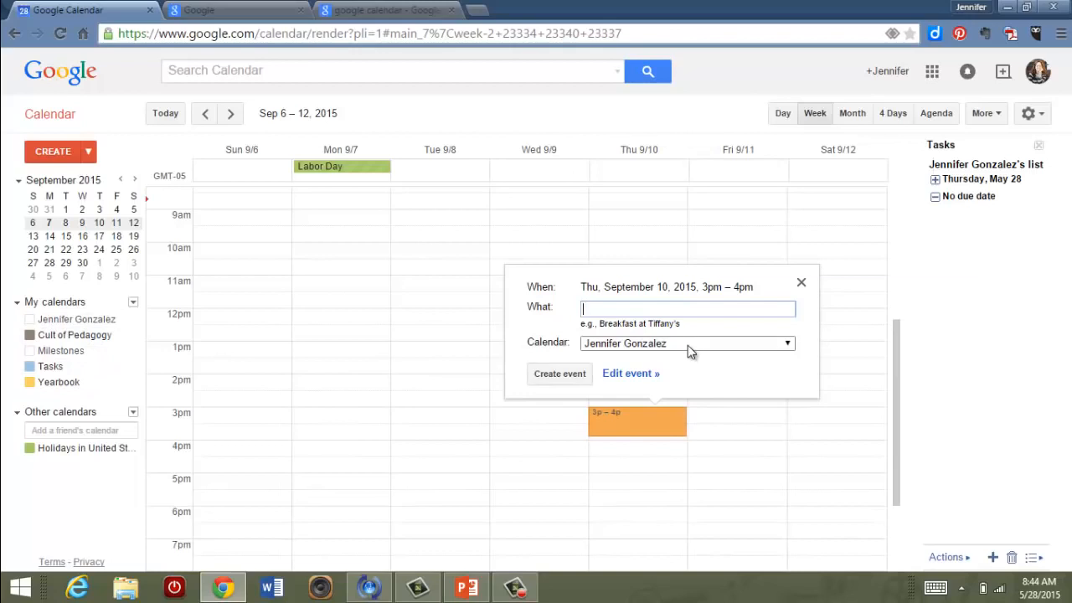
left_click(788, 344)
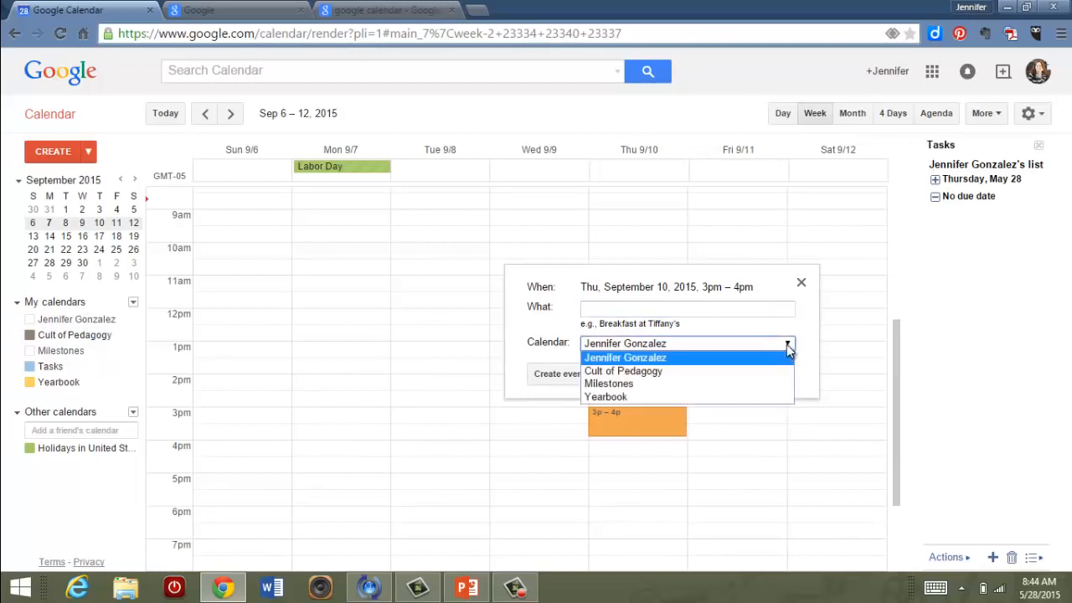
left_click(693, 396)
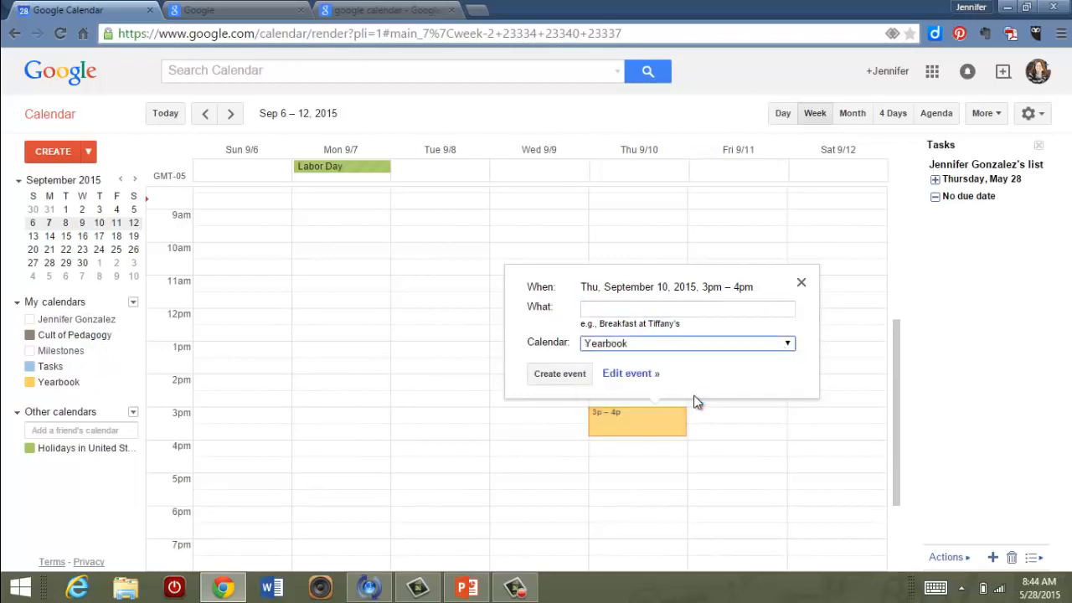
left_click(623, 310)
type("Meeting")
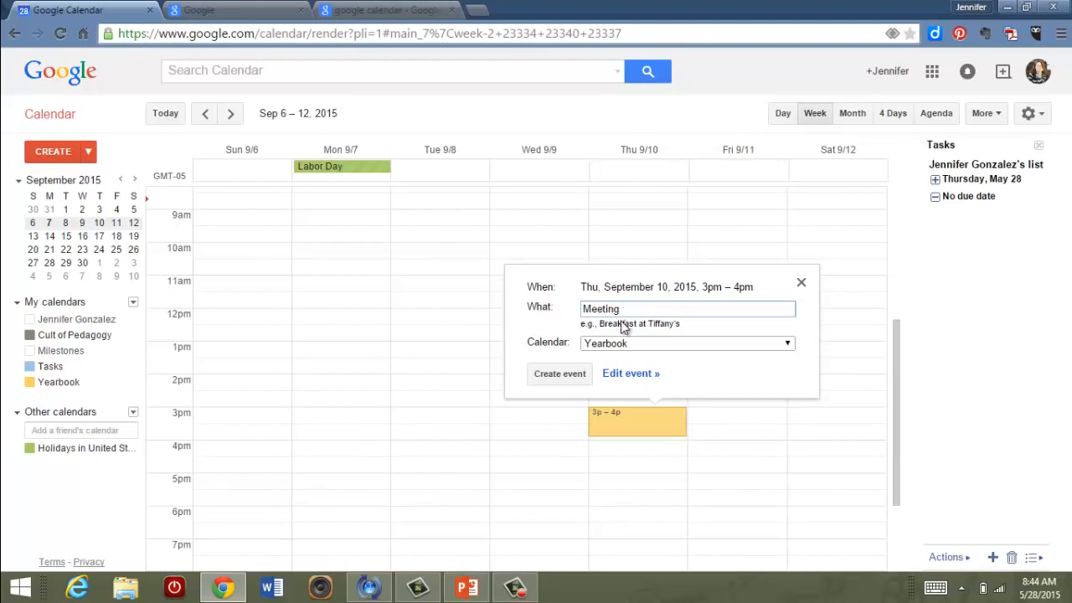
Step: Open the Meeting event's full details and set its end time to 5:00pm
left_click(626, 376)
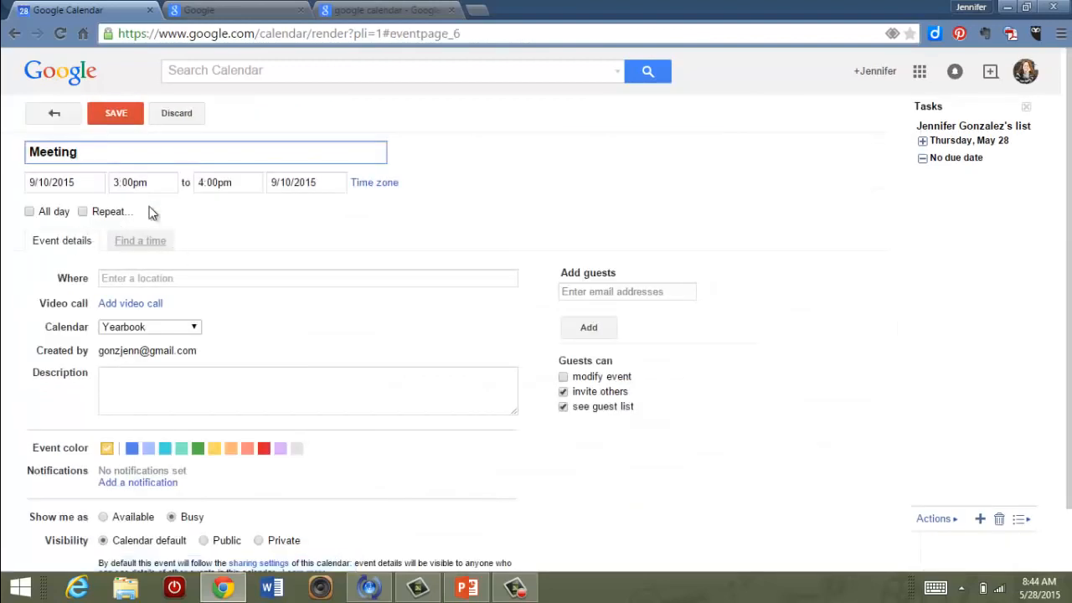
left_click(206, 182)
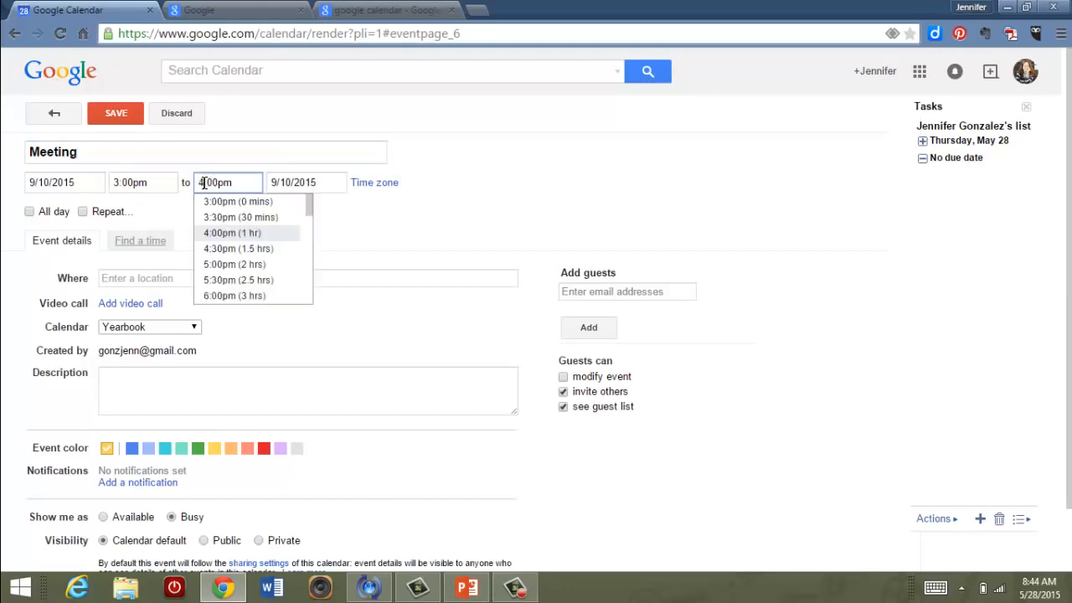
left_click(220, 263)
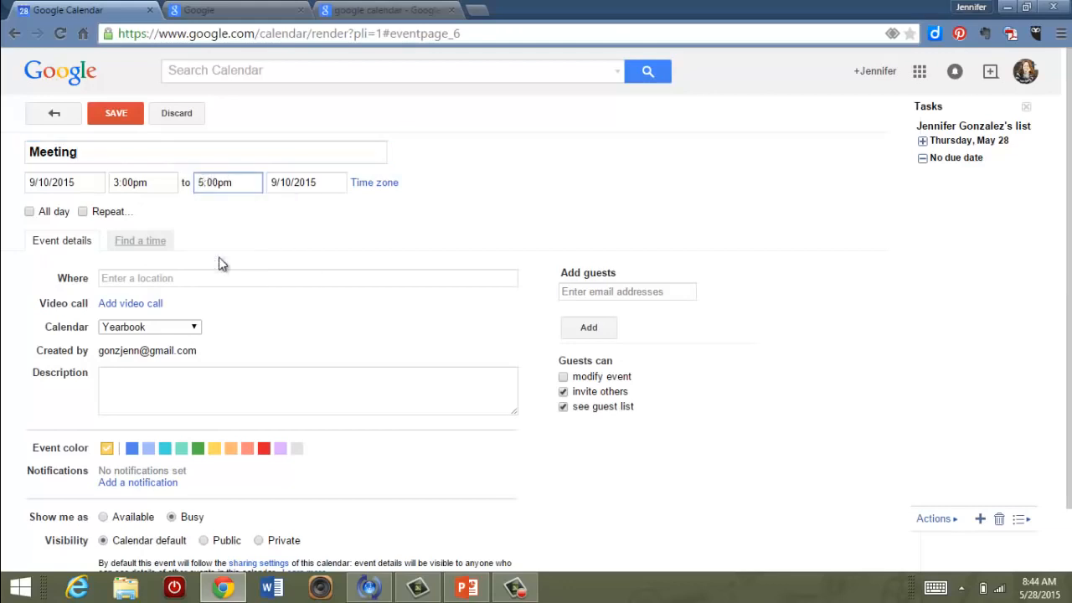
Step: Make the meeting repeat weekly on Thursday, ending after 20 occurrences, and save the event
left_click(83, 212)
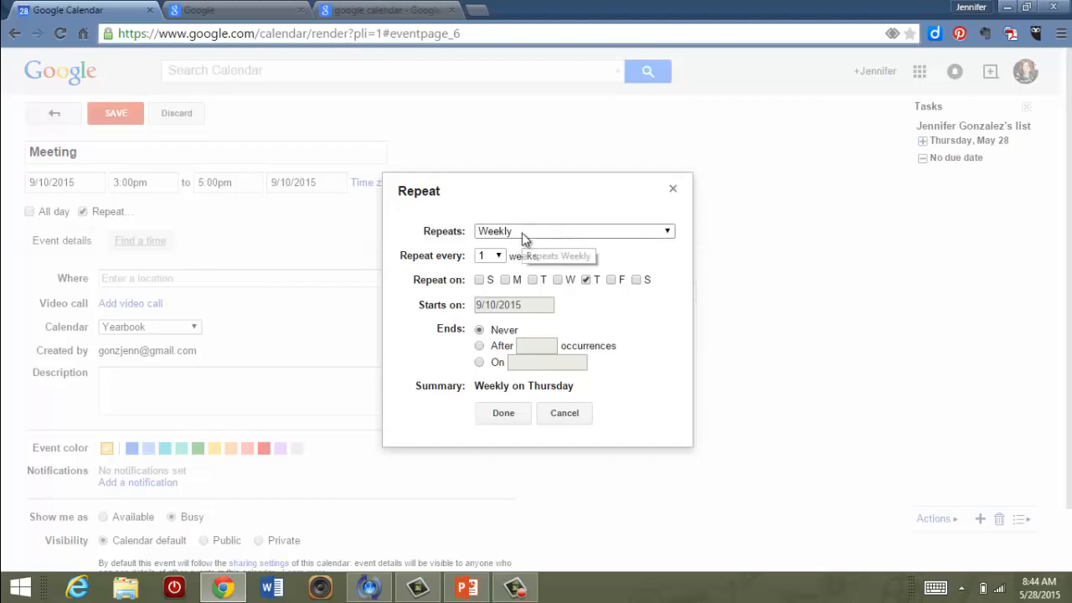
left_click(667, 233)
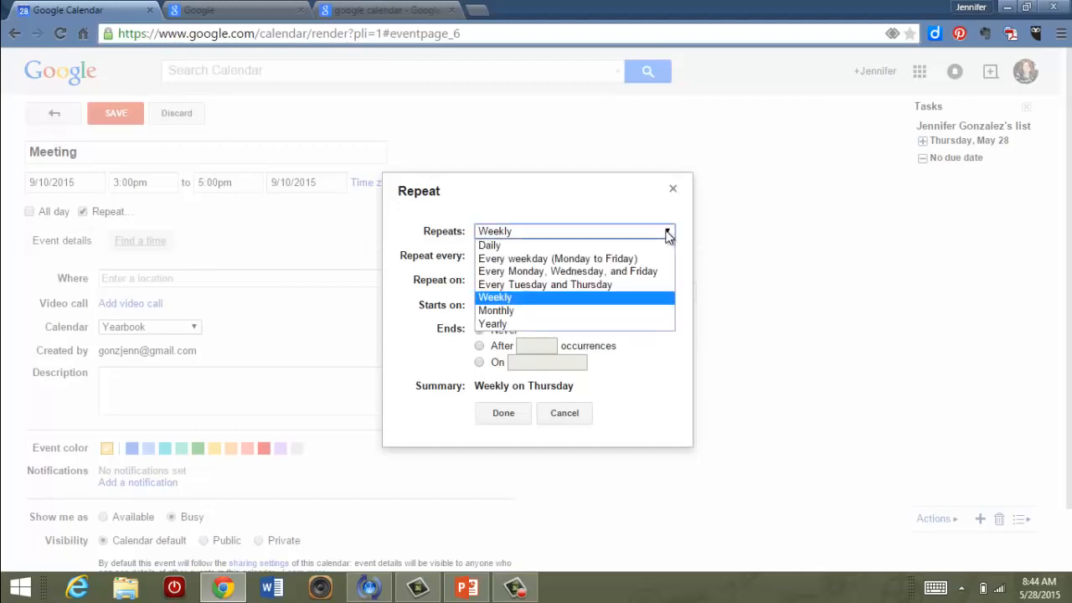
left_click(668, 233)
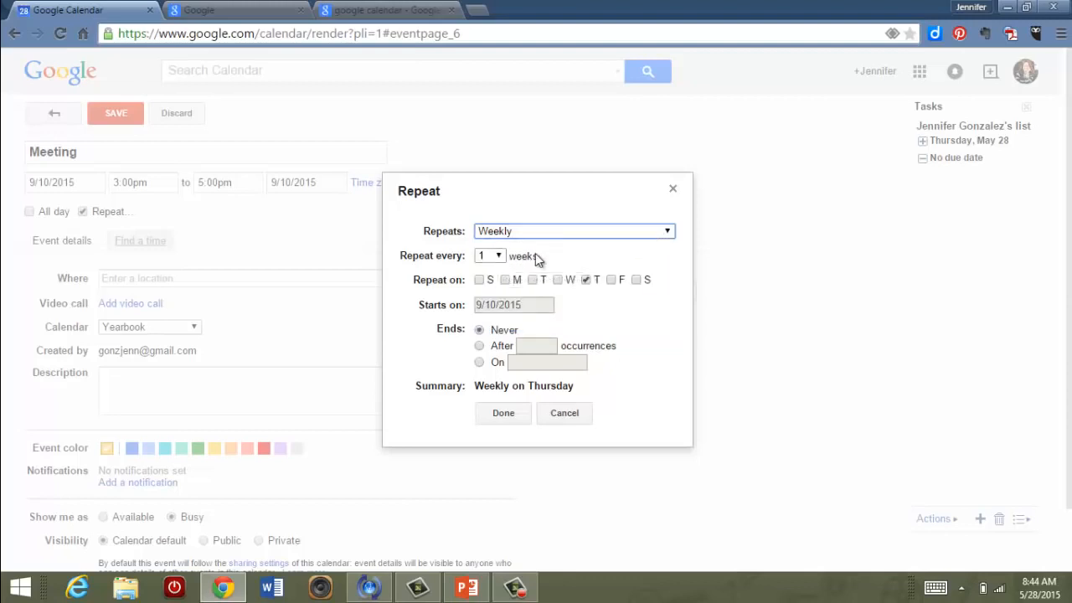
left_click(501, 256)
left_click(498, 255)
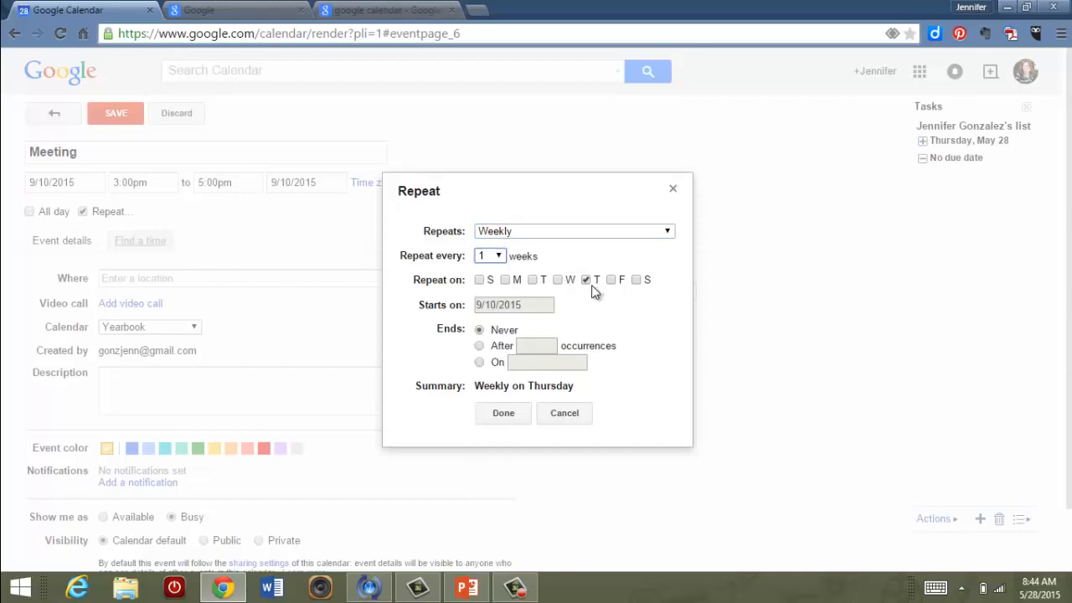
left_click(480, 347)
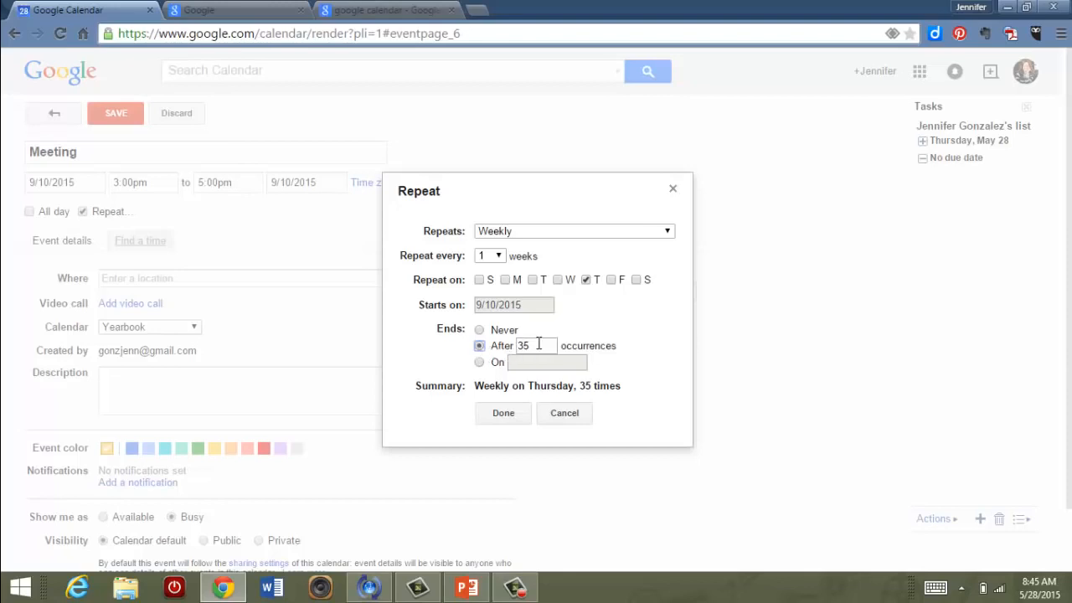
left_click_drag(551, 346, 516, 348)
type("20")
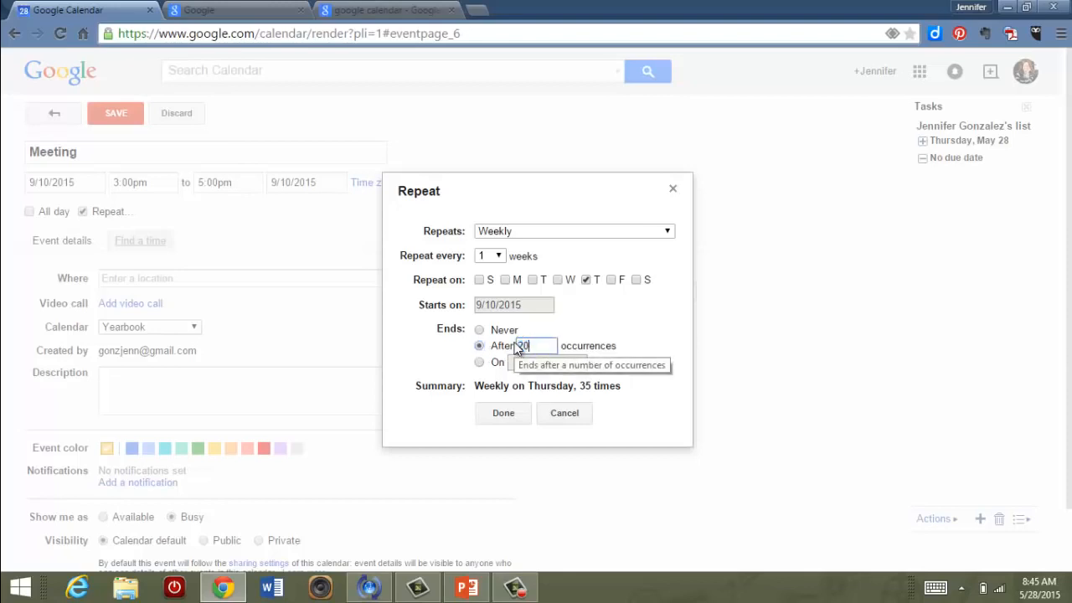
left_click(600, 315)
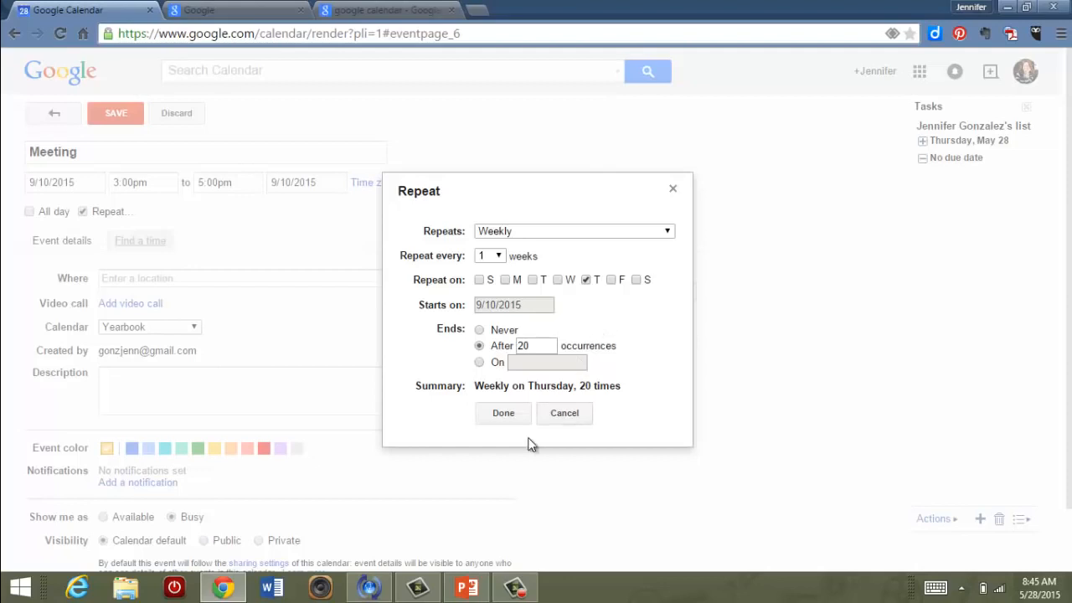
left_click(507, 413)
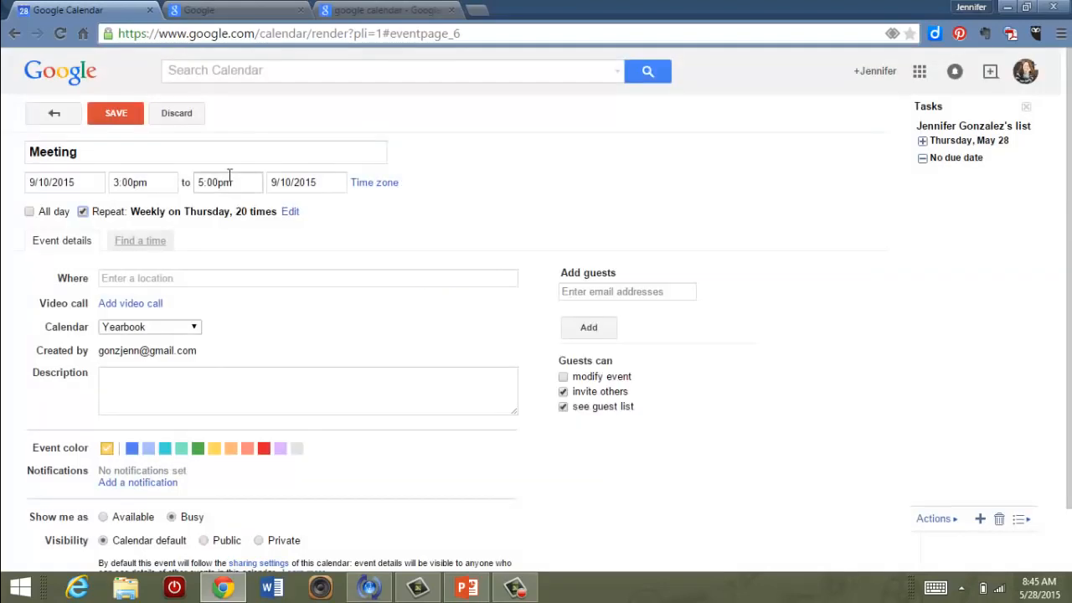
left_click(95, 115)
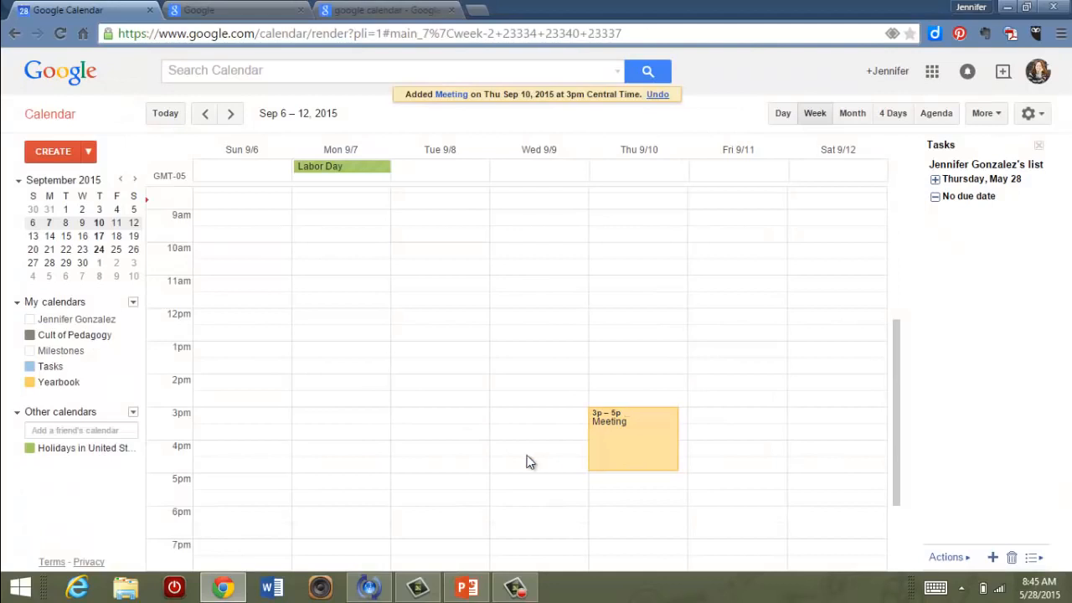
Step: Check the two following weeks for the recurring meeting and return to the week of Sep 6–12, 2015
left_click(240, 123)
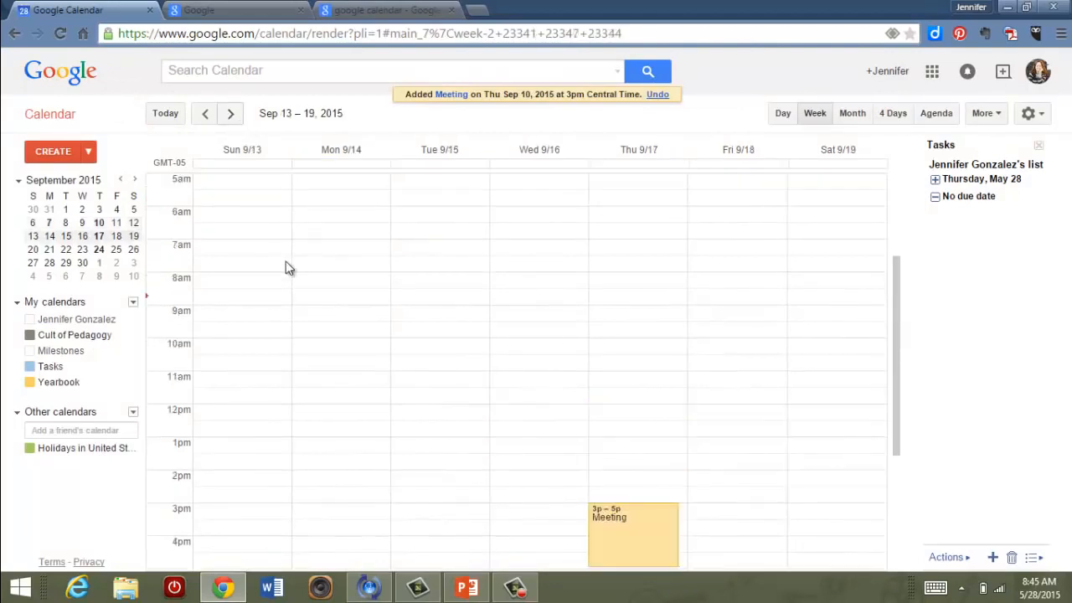
left_click(233, 118)
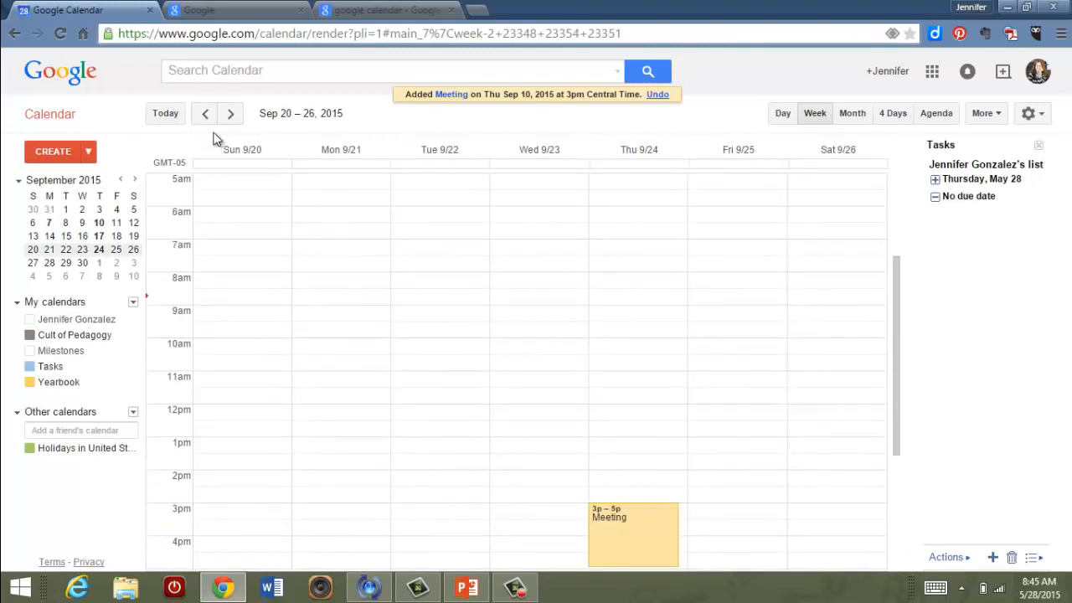
left_click(206, 117)
left_click(206, 117)
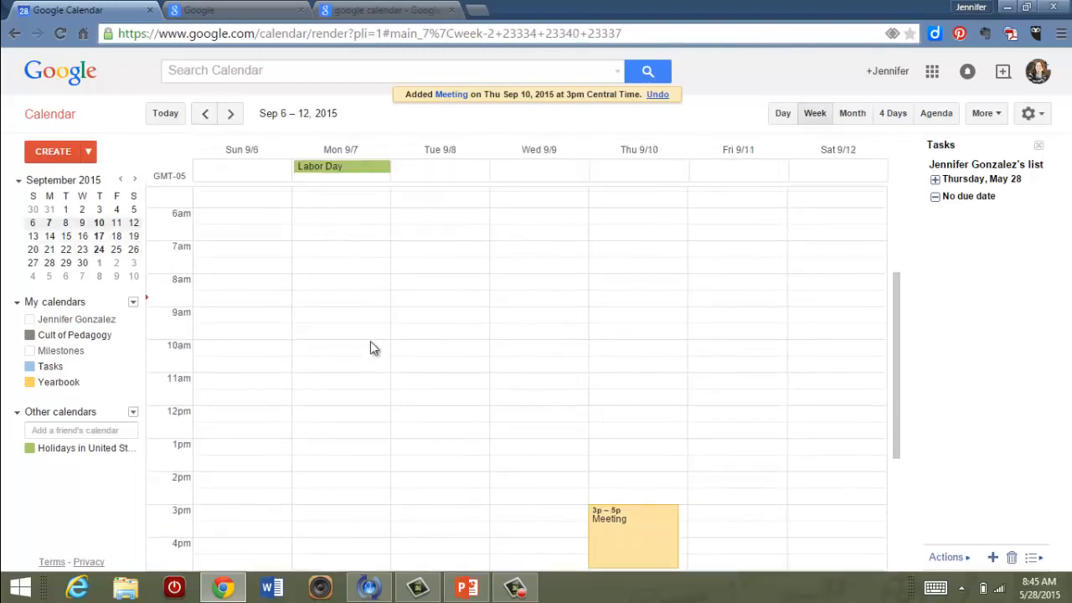
Step: Review the delete options for the recurring Meeting on September 10 and dismiss them without deleting anything
scroll(372, 343, "down", 3)
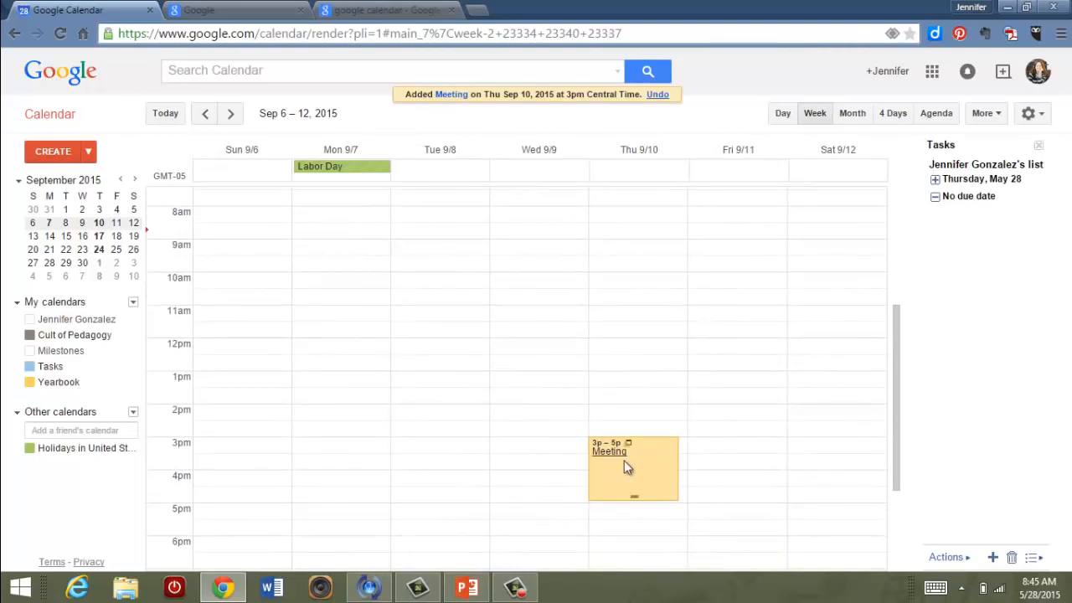
left_click(662, 464)
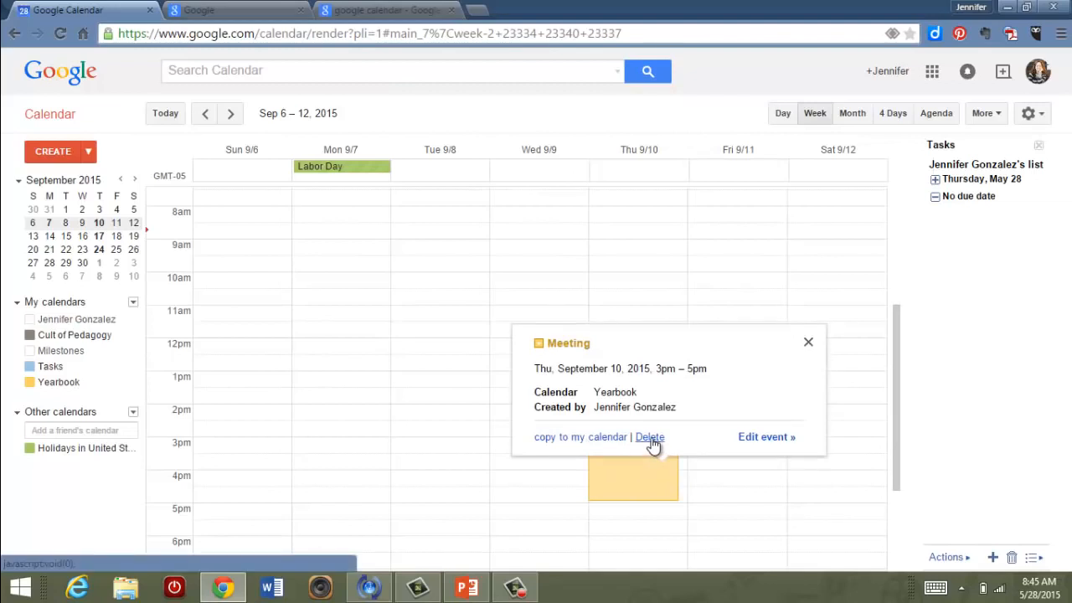
left_click(651, 439)
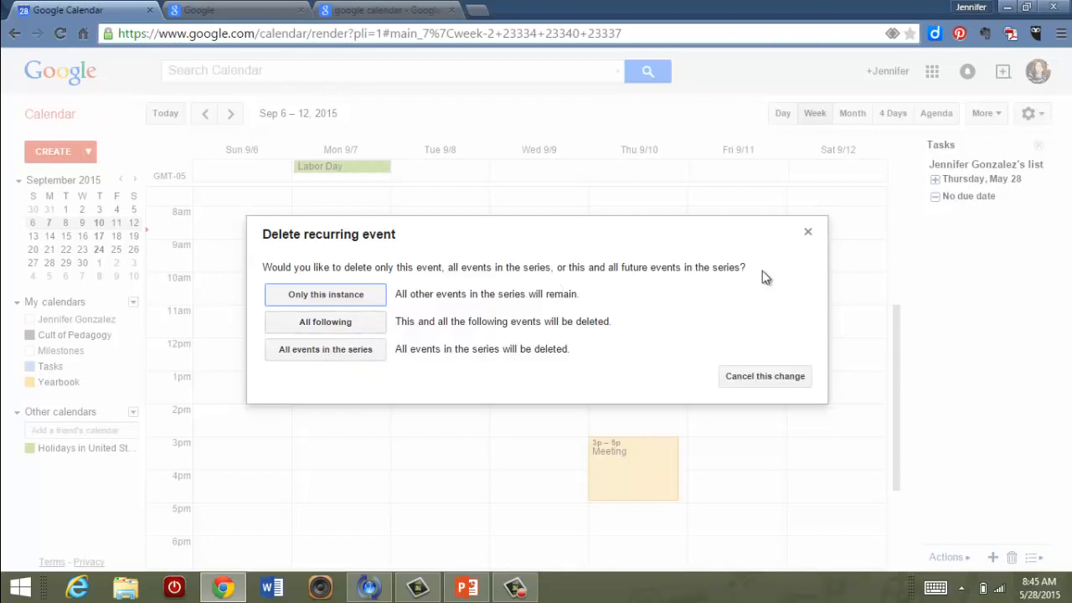
left_click(807, 234)
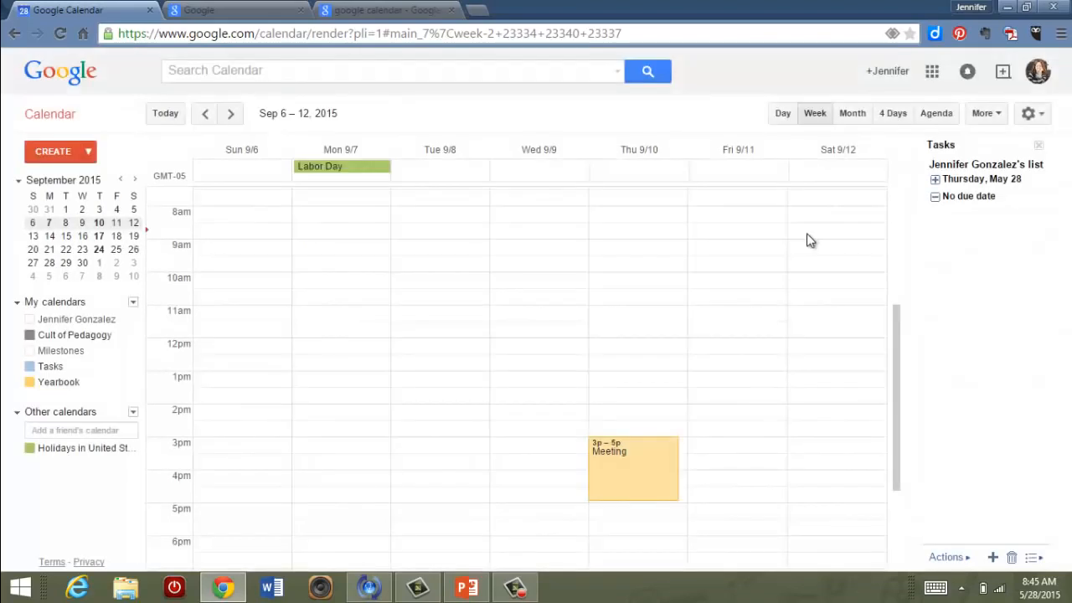
scroll(732, 292, "down", 2)
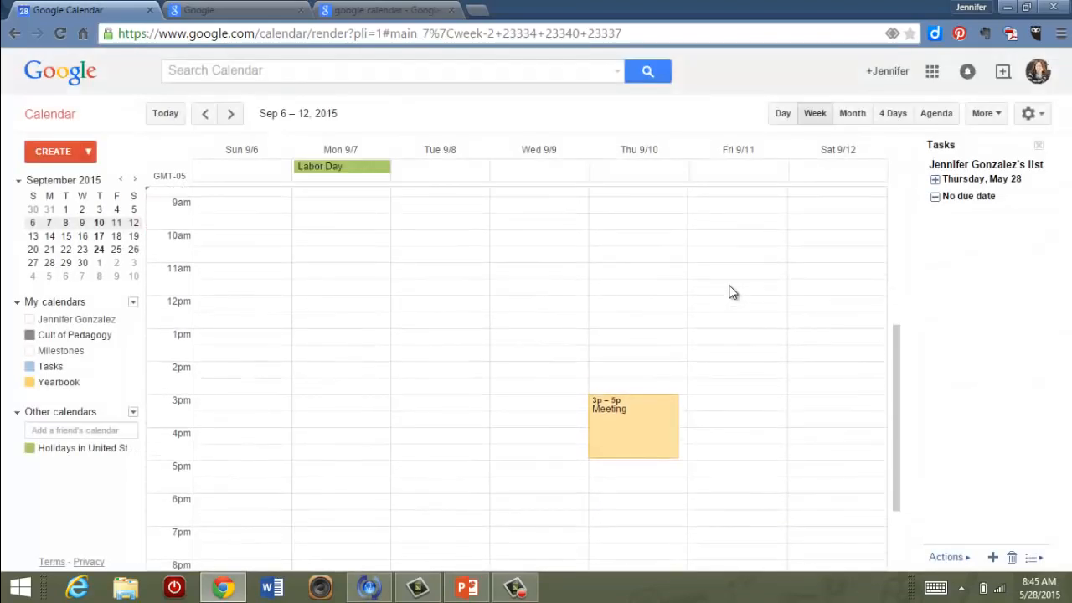
Step: Try to extend the end time of the recurring Meeting on September 10 and cancel the change
scroll(731, 292, "up", 2)
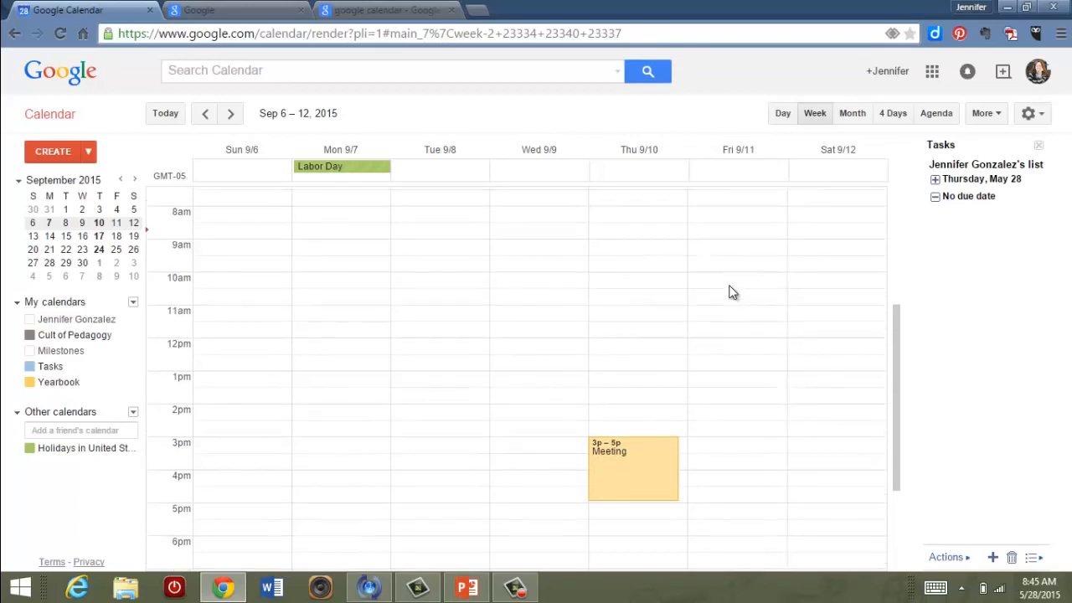
scroll(731, 291, "down", 1)
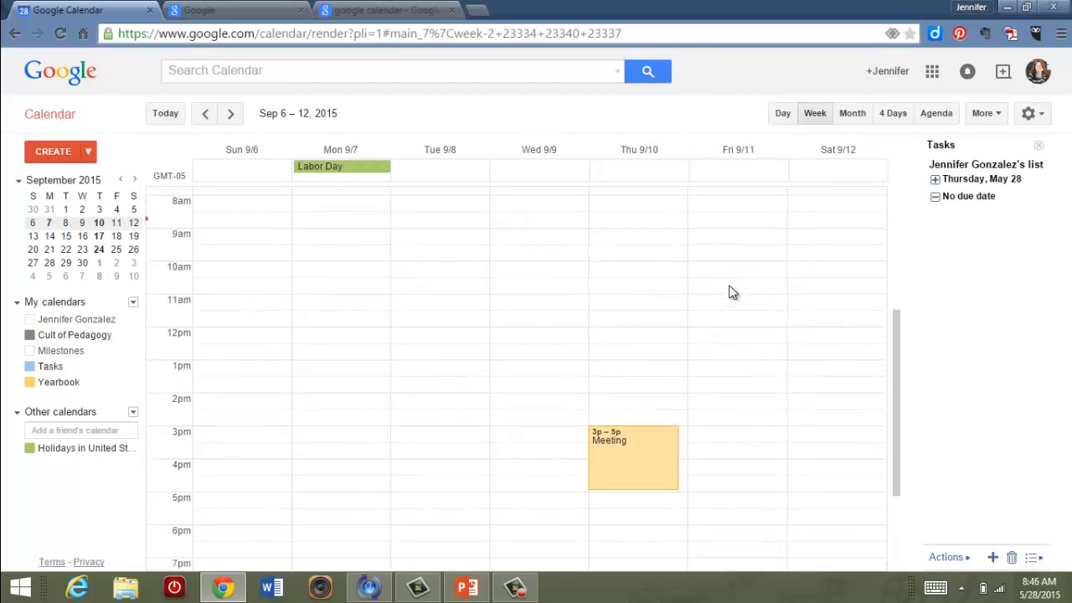
left_click(662, 435)
left_click(635, 469)
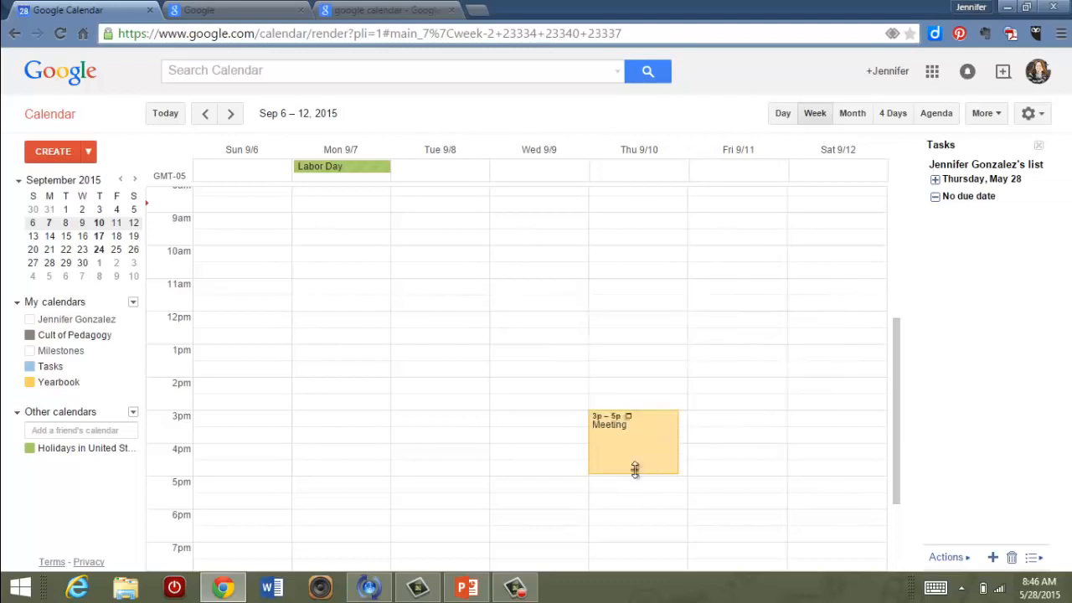
left_click_drag(635, 469, 634, 507)
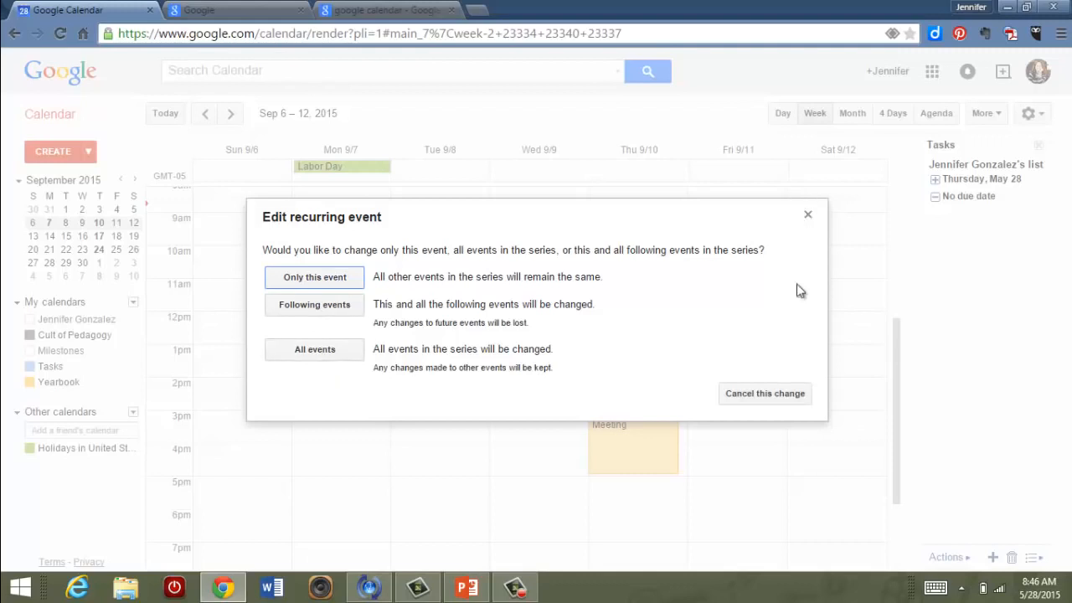
left_click(750, 394)
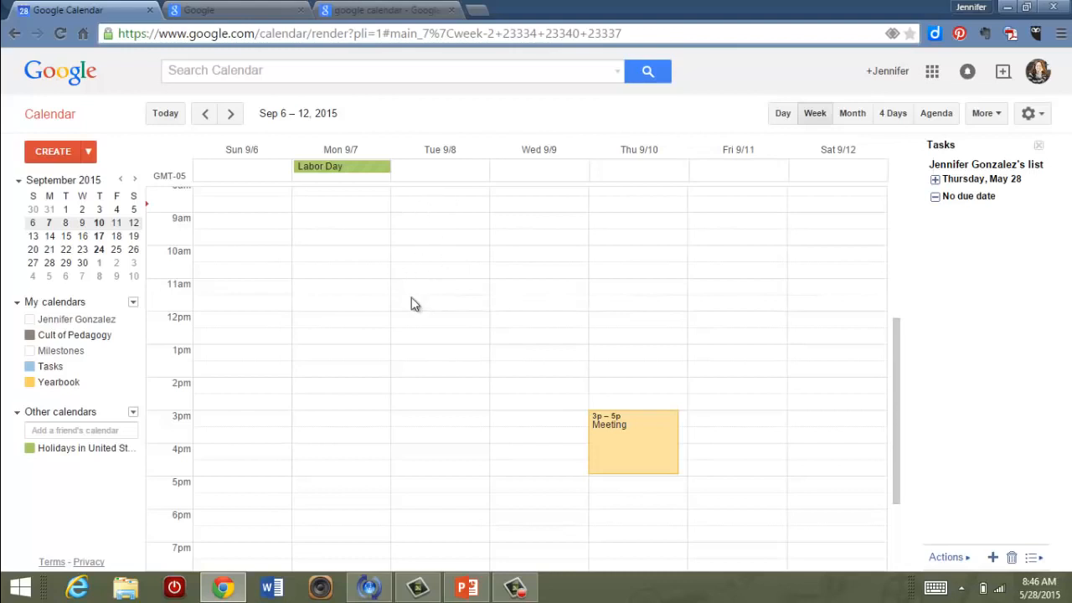
Step: Create an all-day event named Sports Section Due on Tuesday, September 8, 2015, in the Yearbook calendar
left_click(445, 263)
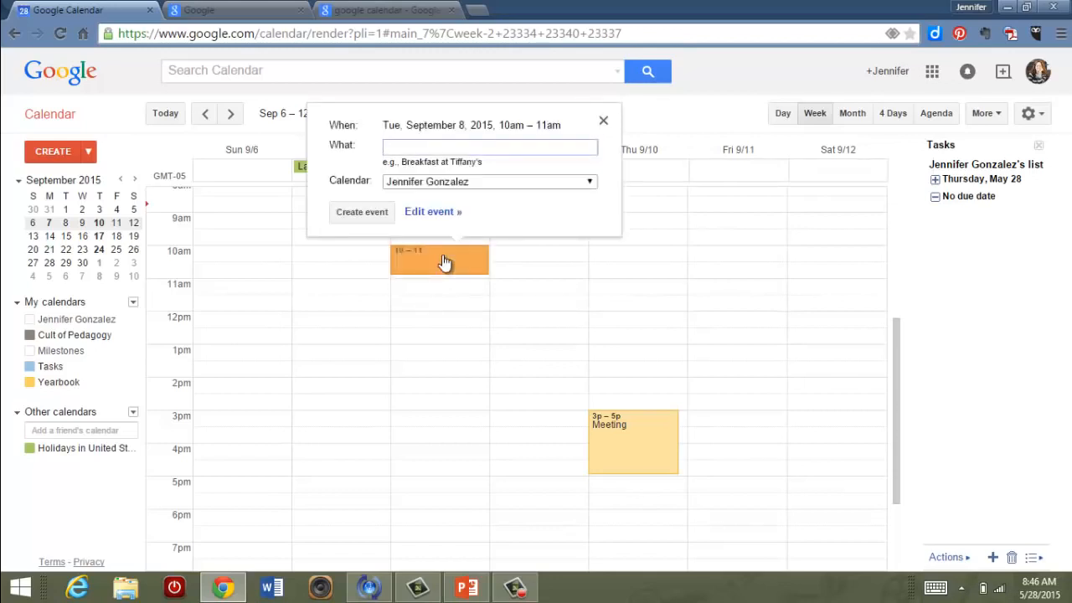
type("Sports Section Due")
left_click(533, 182)
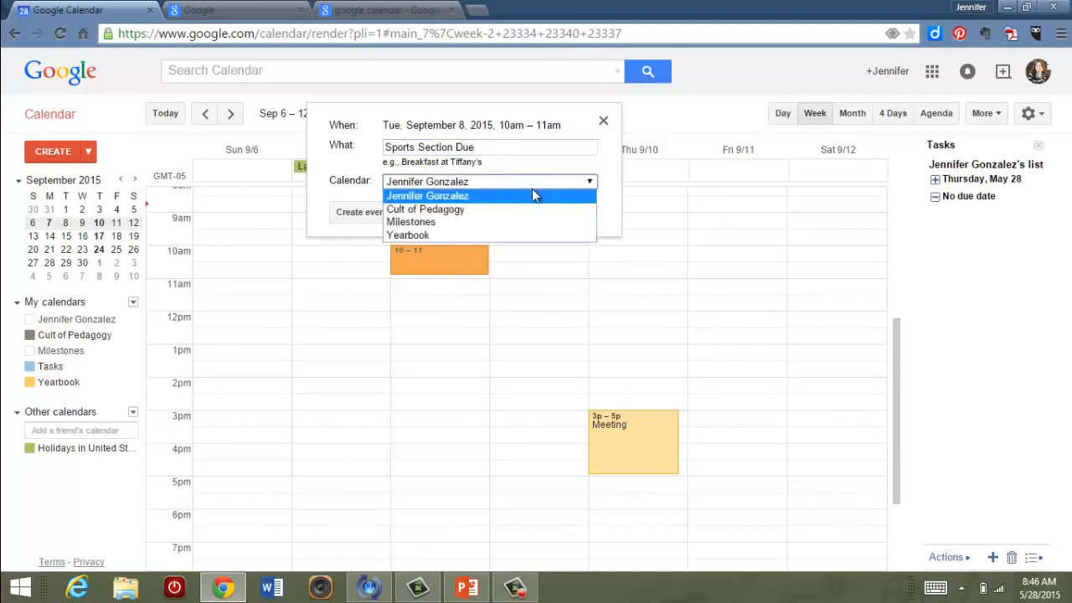
left_click(444, 233)
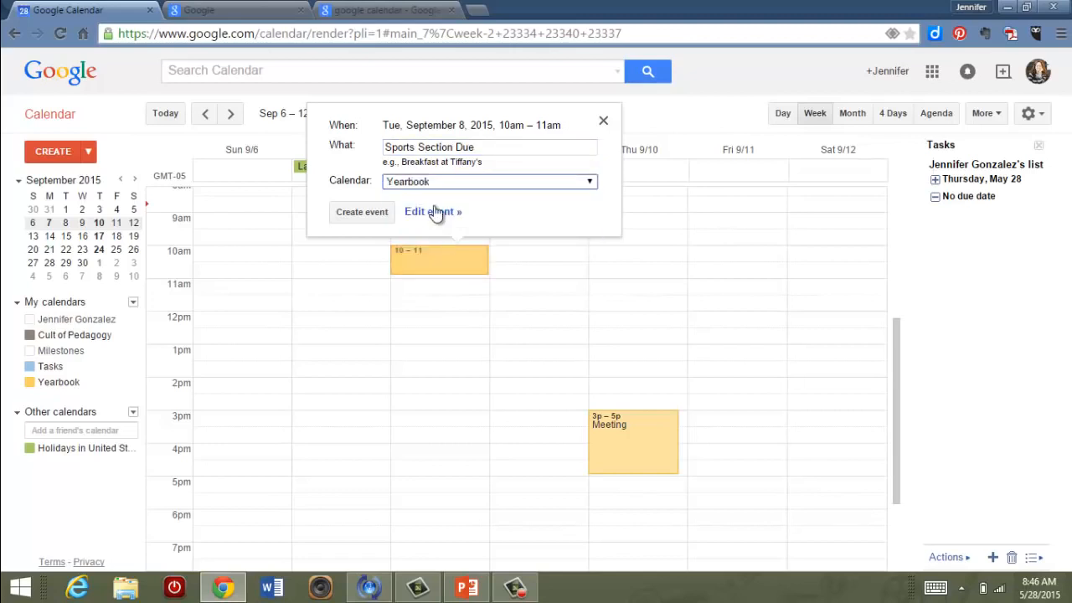
left_click(435, 212)
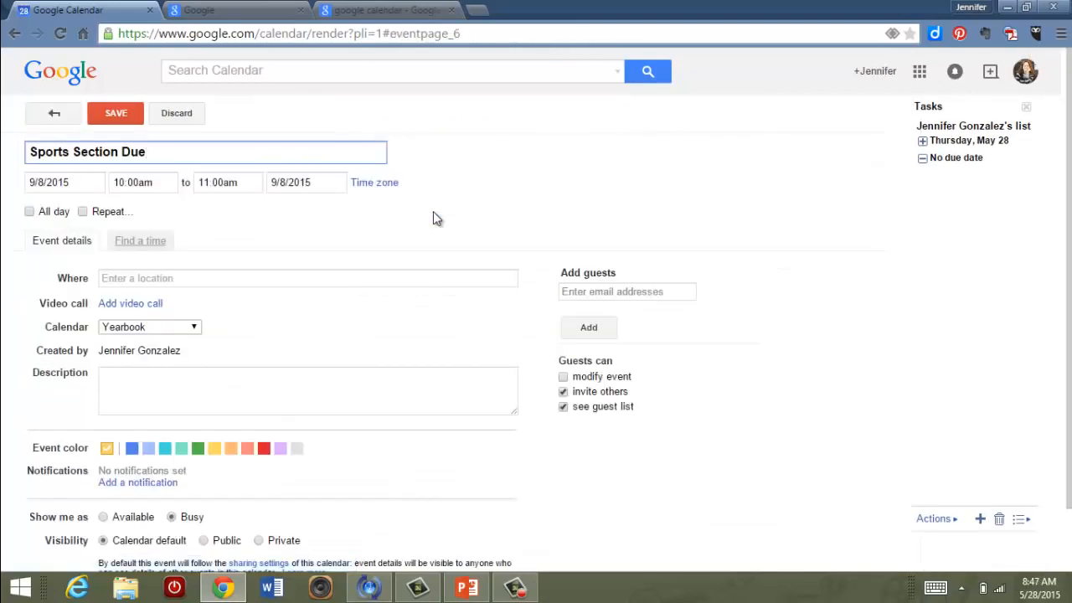
left_click(29, 212)
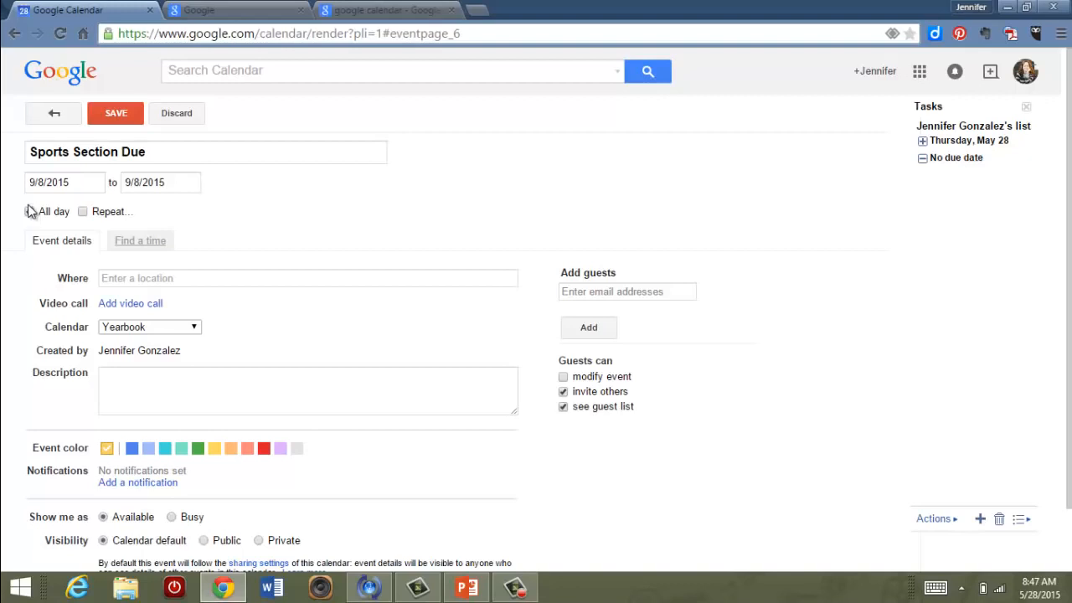
left_click(97, 116)
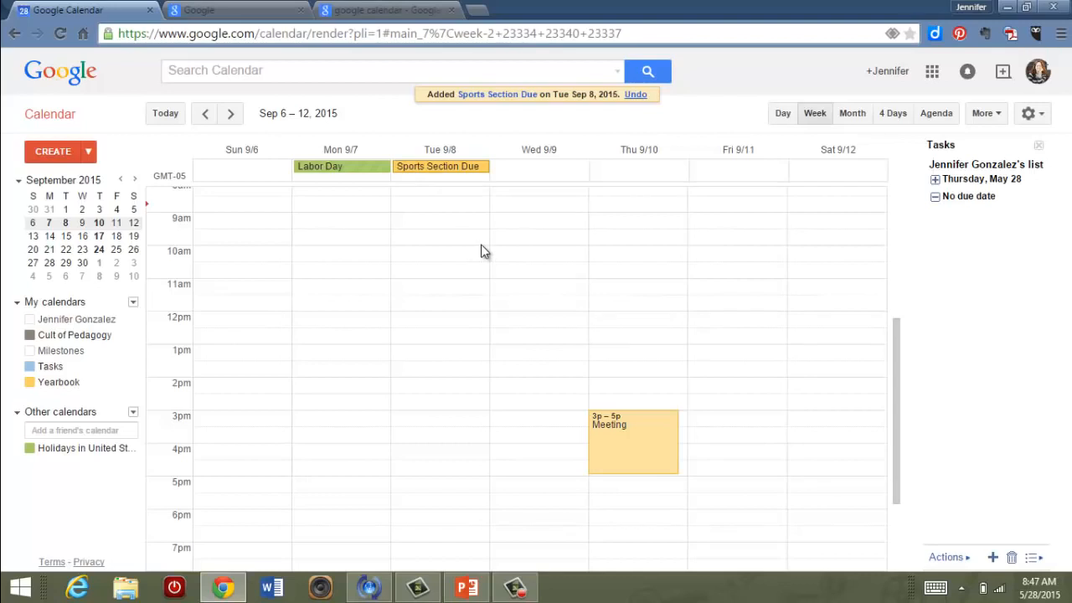
left_click(485, 295)
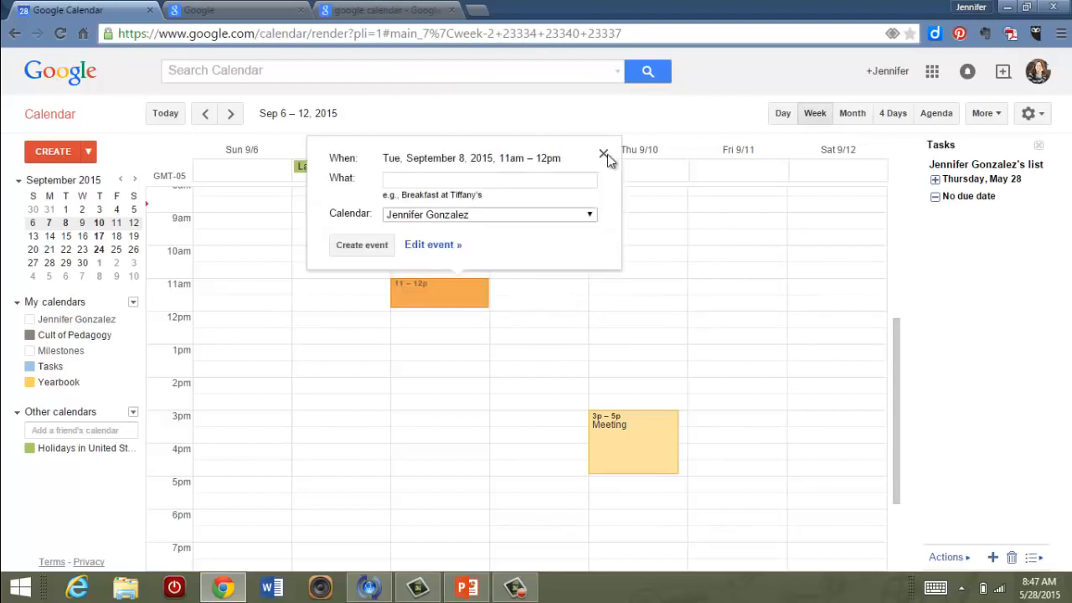
left_click(604, 155)
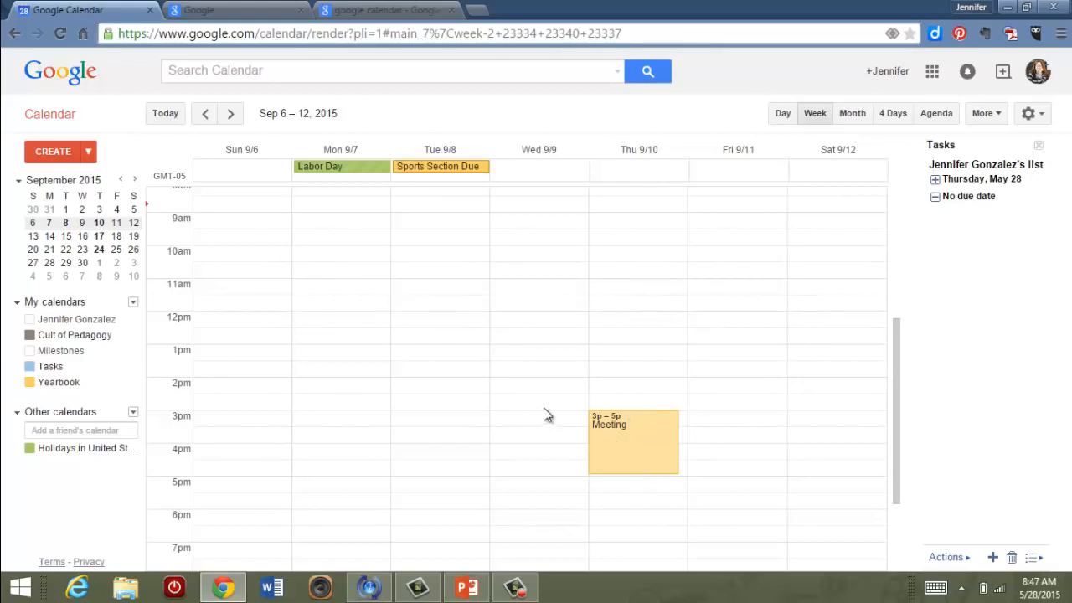
Step: Create a Meet with Vendor event on Friday, September 11, 2015, 1pm–2pm, in the Yearbook calendar
left_click(724, 365)
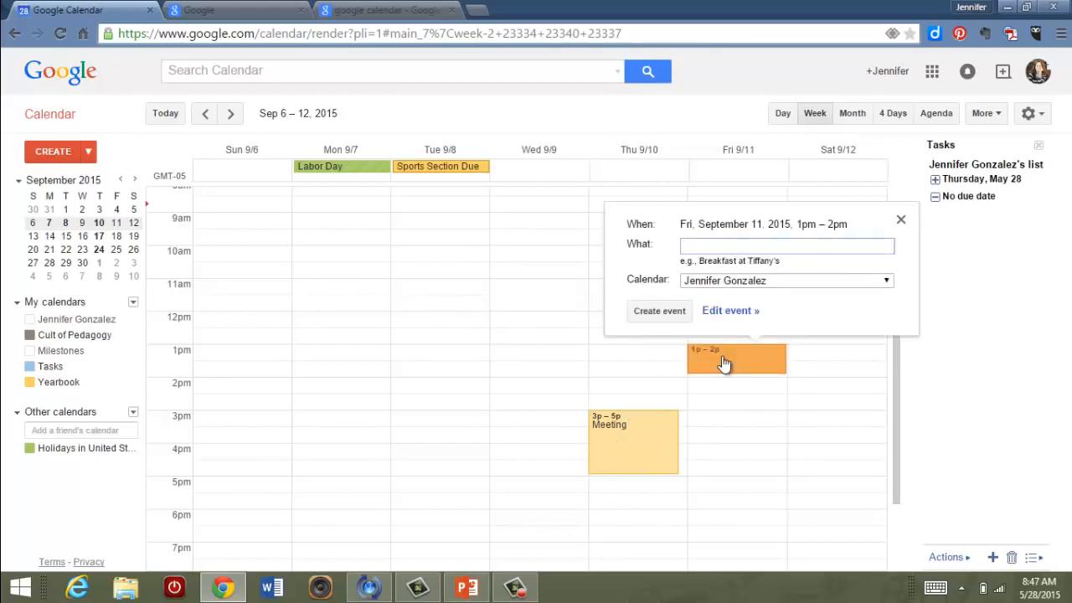
type("Meet with Vendor")
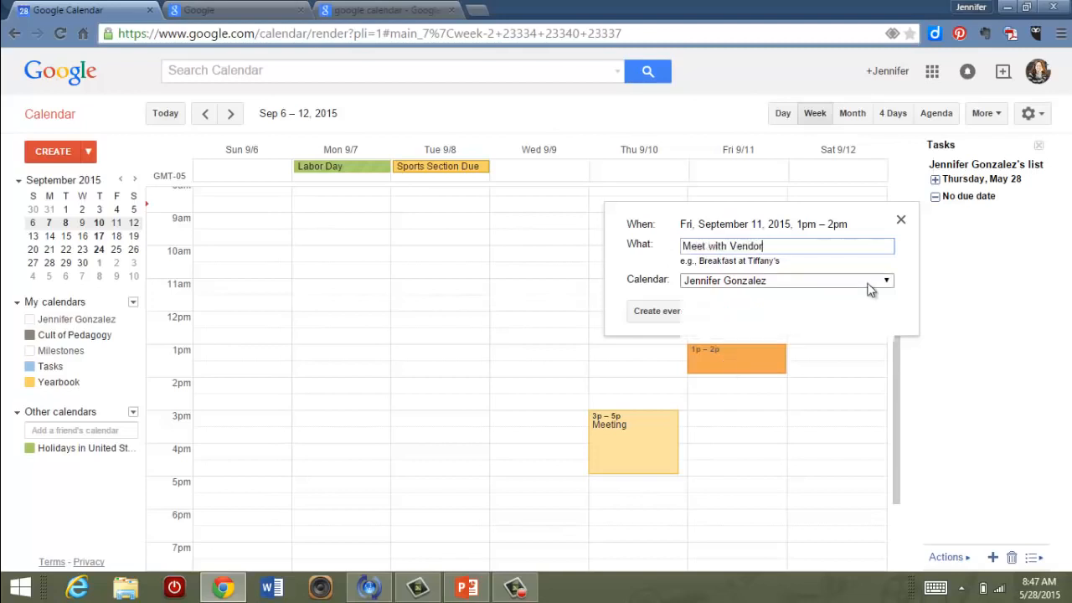
left_click(864, 283)
left_click(746, 335)
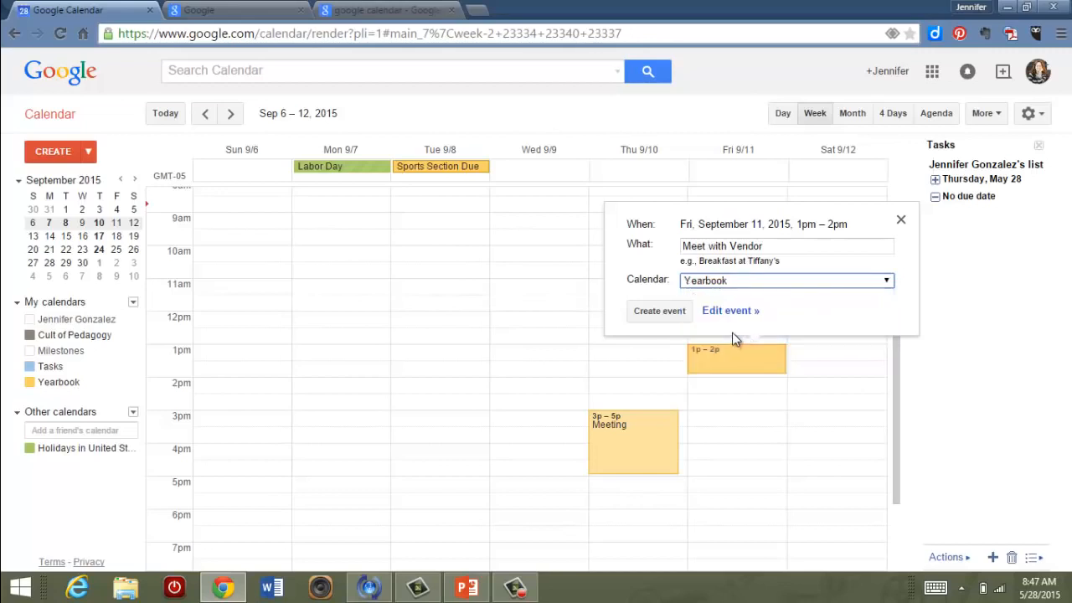
left_click(658, 311)
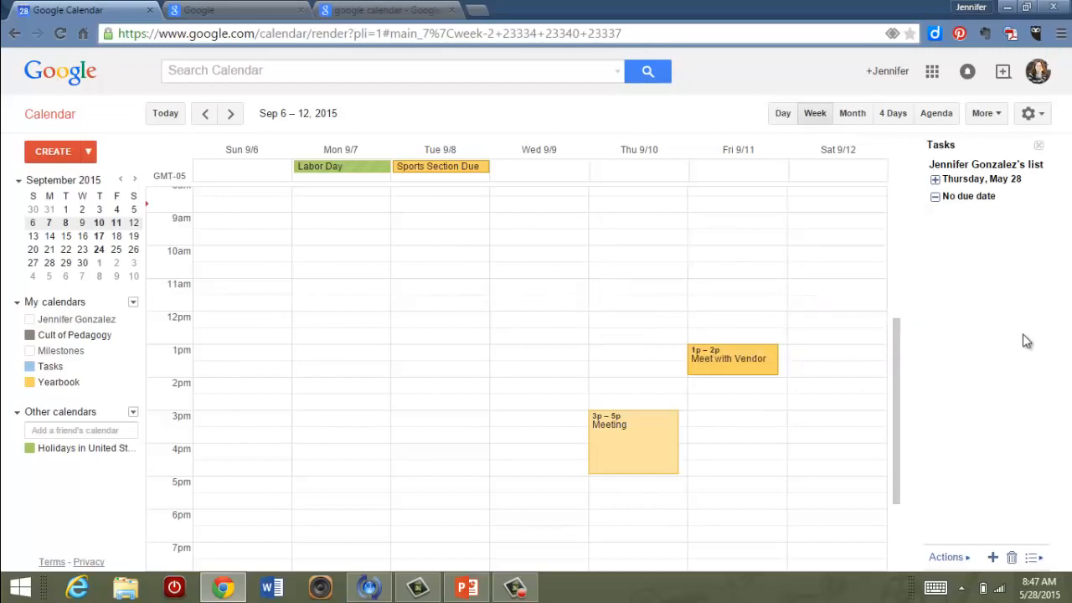
Step: Hide the Yearbook and United States holidays calendars from the week view and show both again
left_click(55, 385)
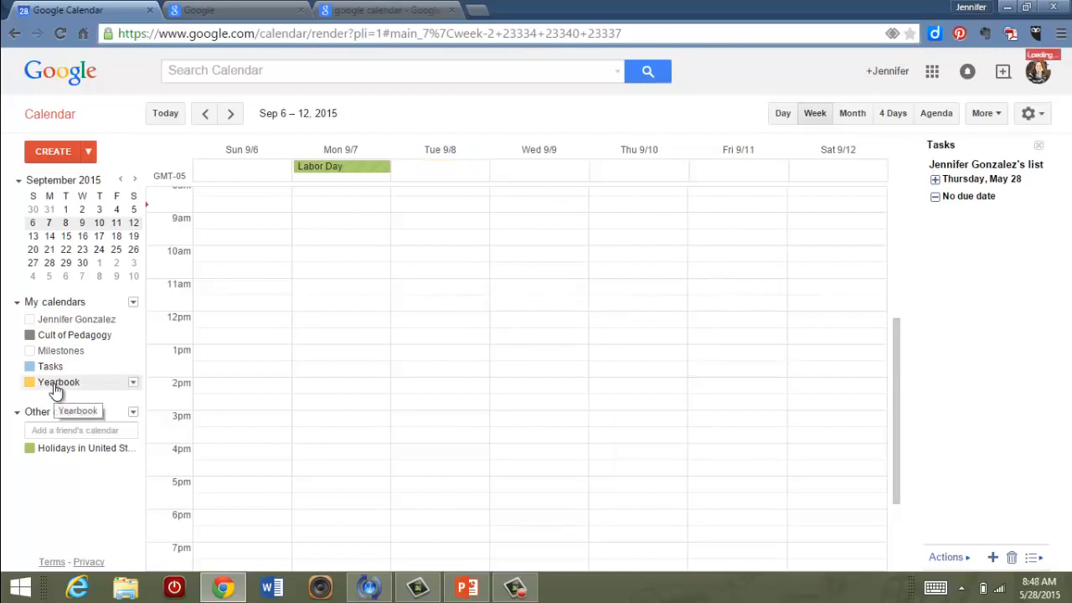
left_click(66, 457)
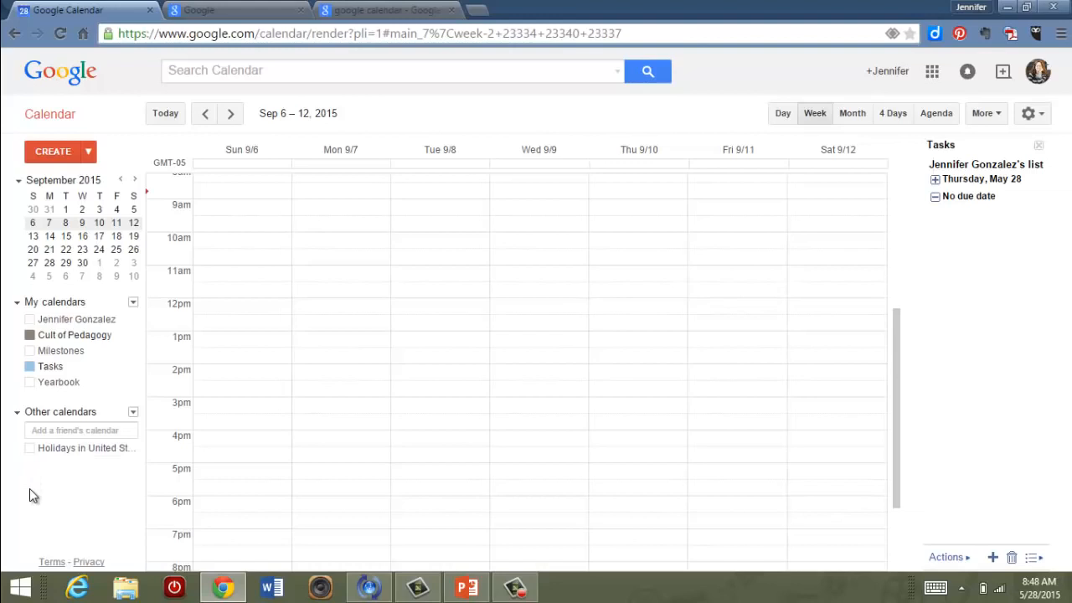
left_click(68, 447)
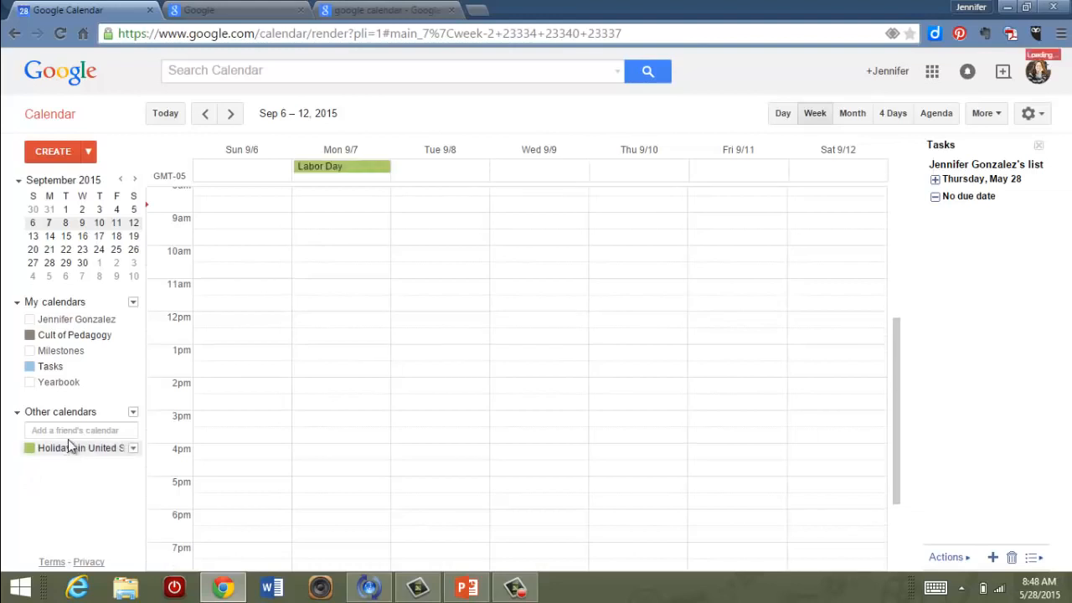
left_click(56, 386)
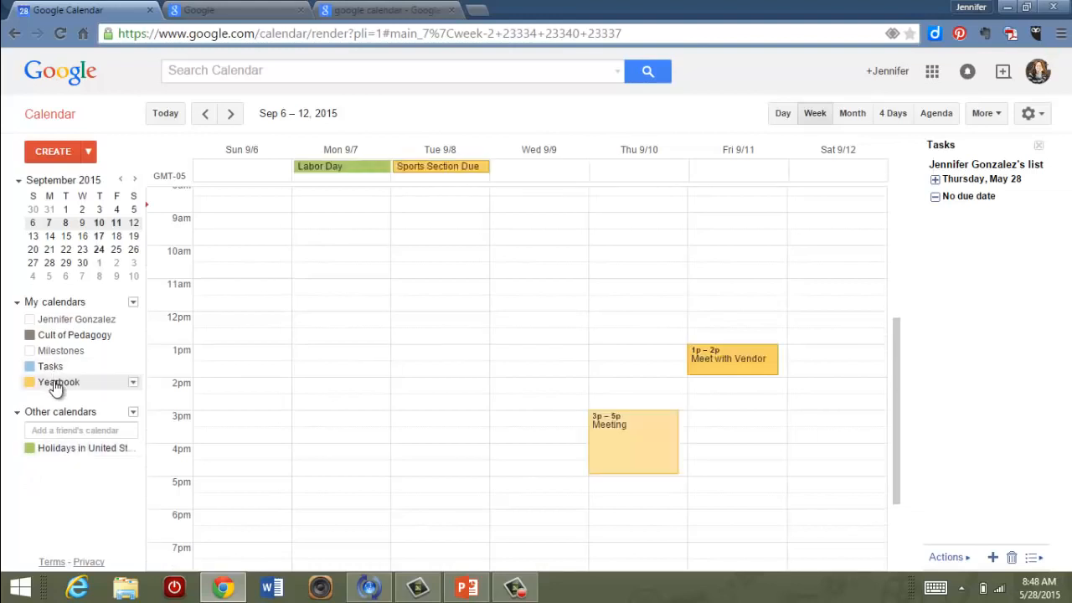
Step: Show the owner's personal calendar and add an all-day New Post event on Wednesday, September 9, to the Cult of Pedagogy calendar
left_click(94, 327)
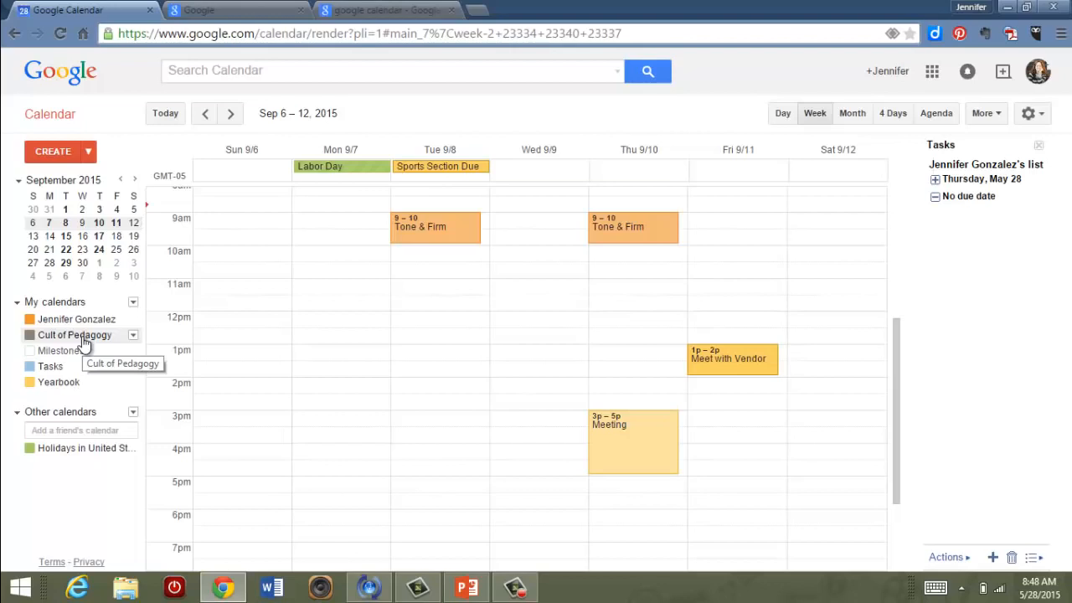
left_click(533, 167)
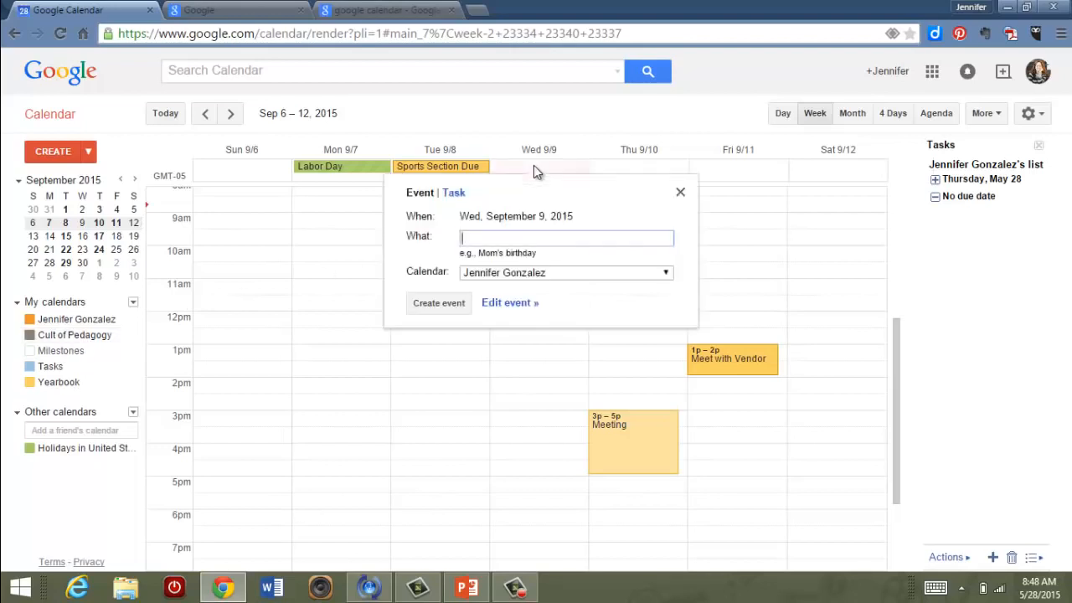
type("New Post")
left_click(667, 277)
left_click(598, 298)
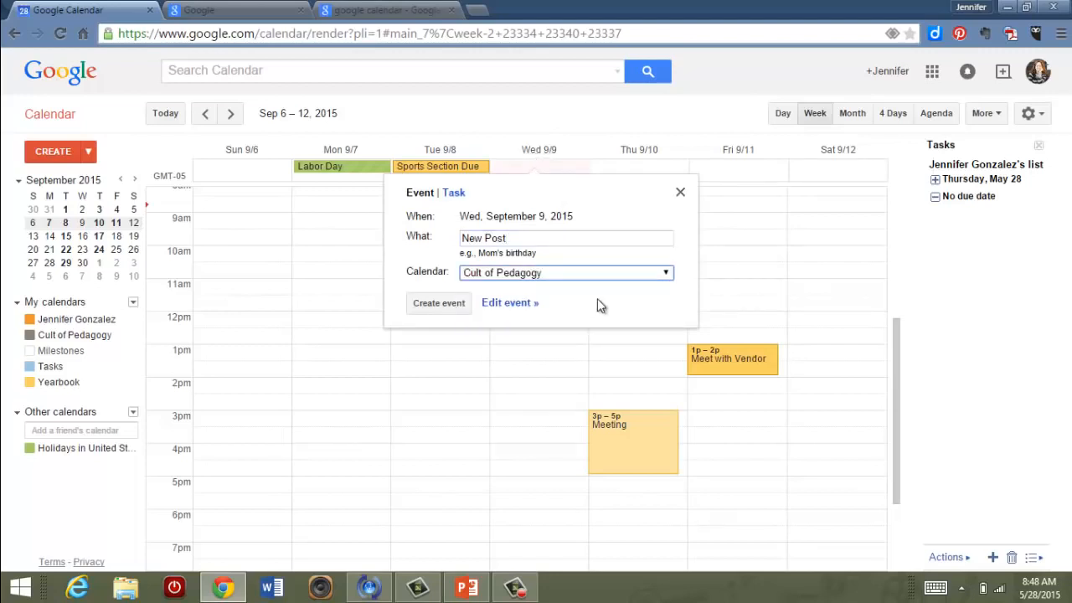
left_click(444, 302)
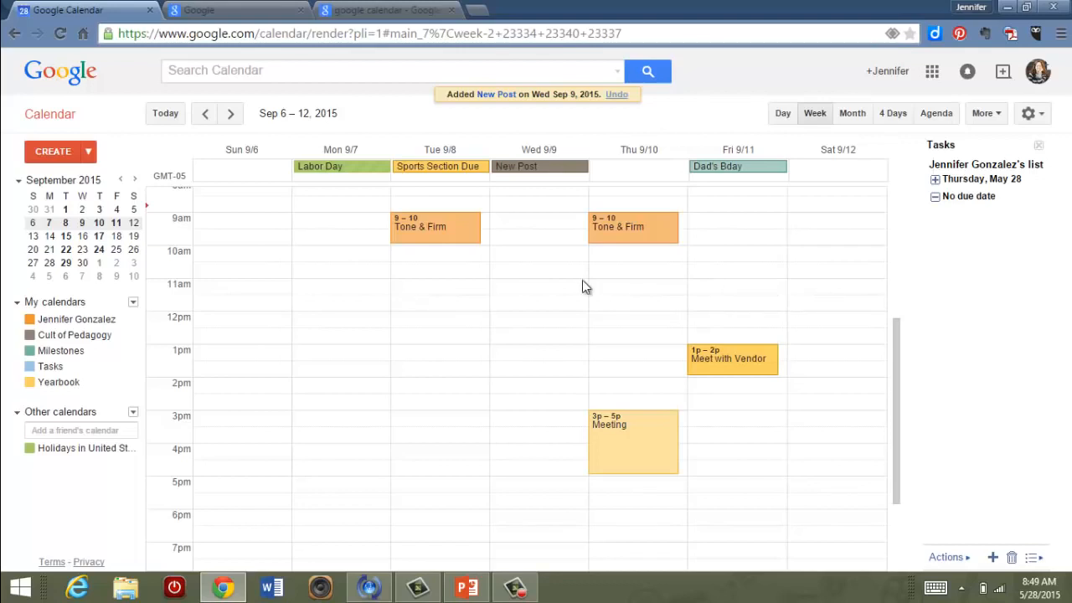
Step: Add a 12pm–1pm Skype Call event to the Cult of Pedagogy calendar on Monday, September 7, and move it to Tuesday, September 8
left_click(337, 325)
type("Sky")
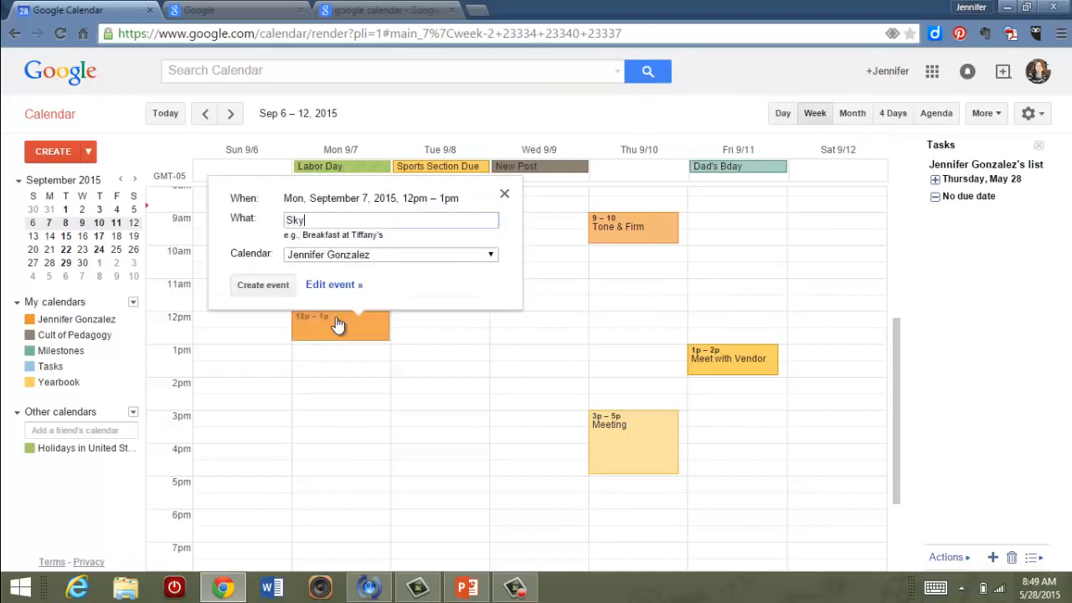
type("pe Call")
left_click(460, 255)
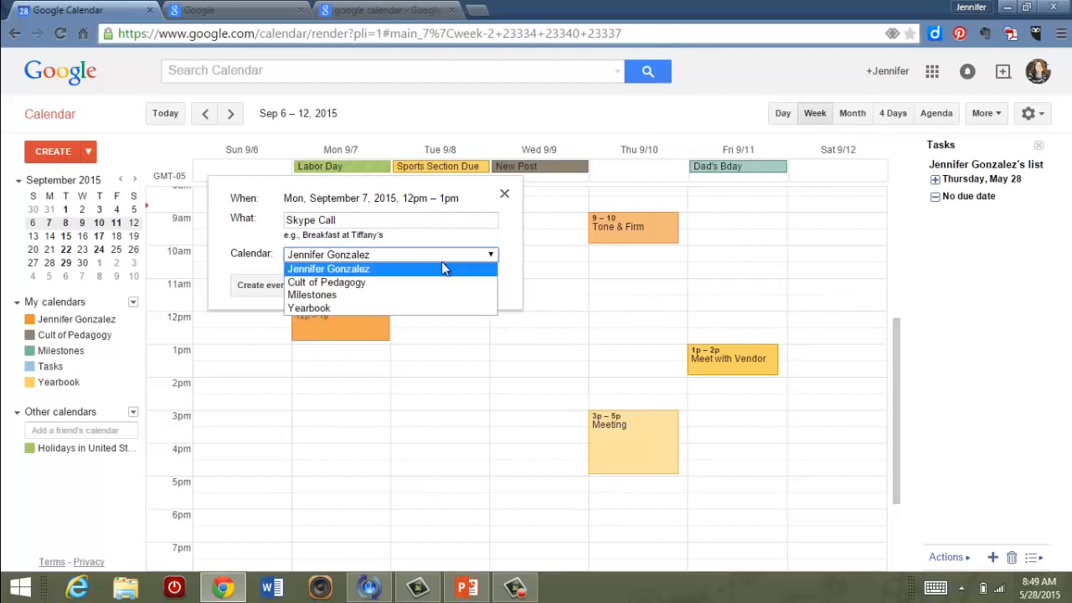
left_click(421, 282)
left_click(279, 287)
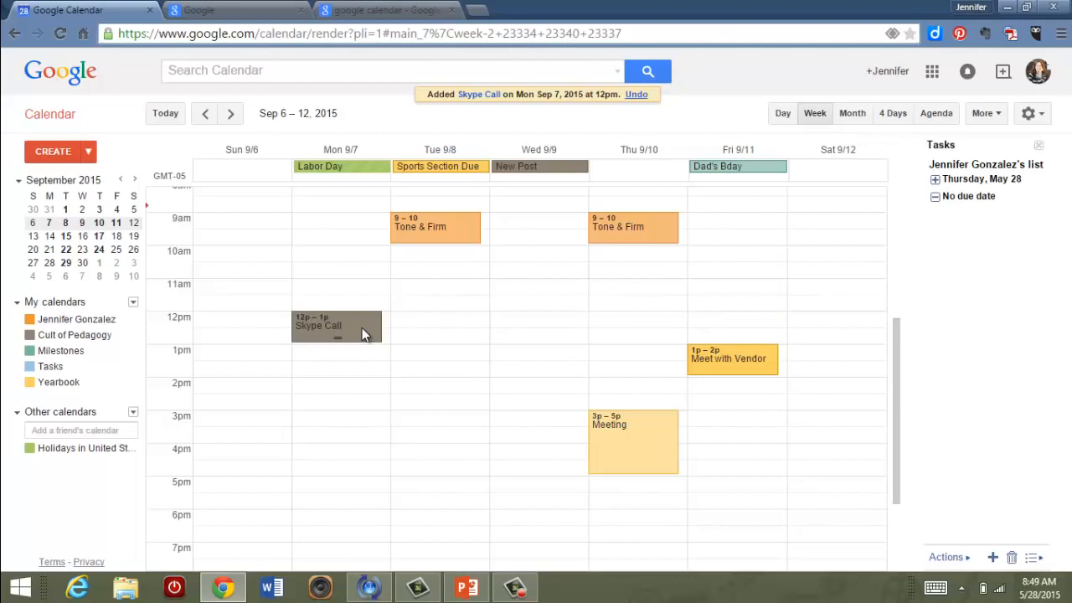
left_click_drag(364, 328, 406, 336)
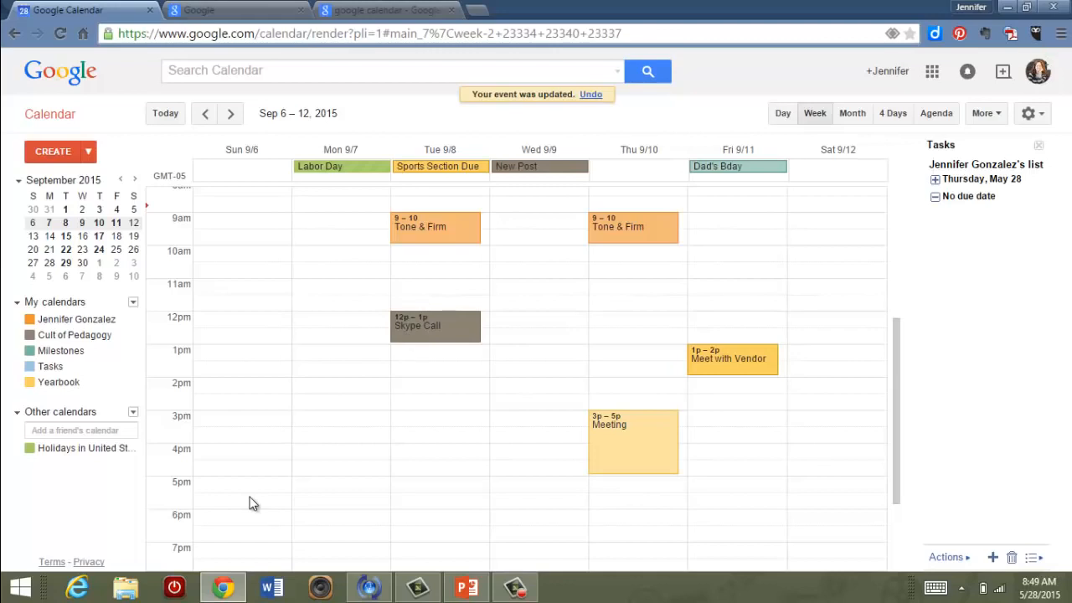
Step: Hide the United States holidays, Yearbook, personal and Milestones calendars from the week view
left_click(70, 453)
left_click(58, 386)
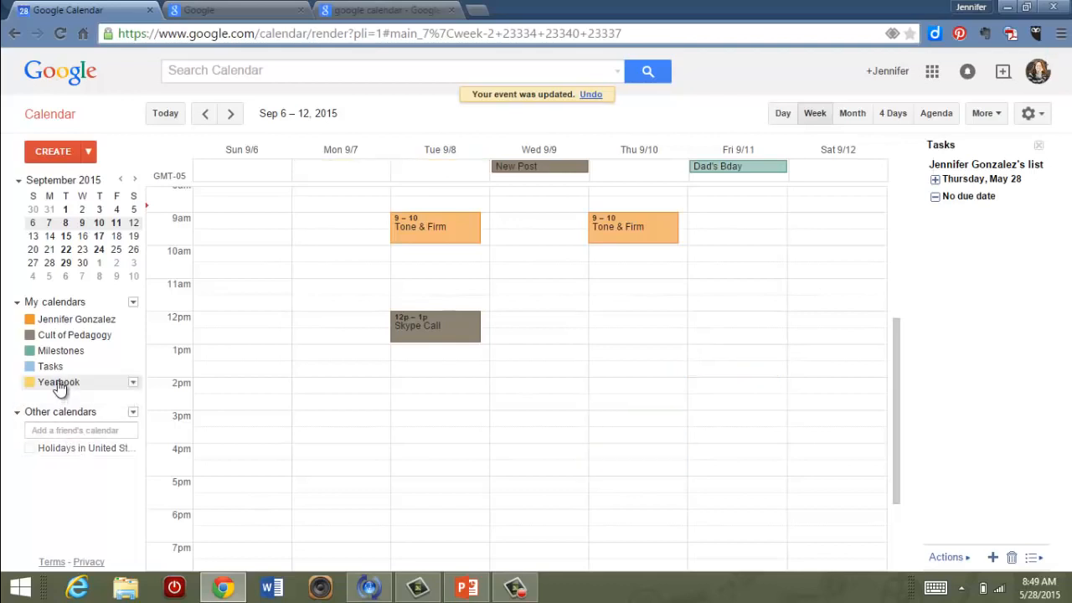
left_click(80, 321)
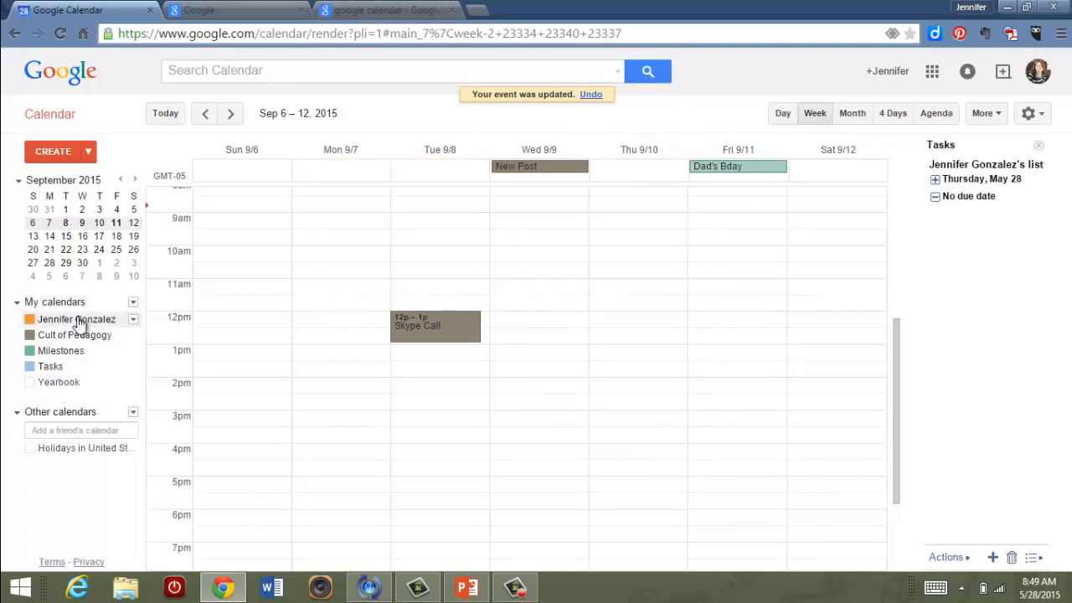
left_click(68, 354)
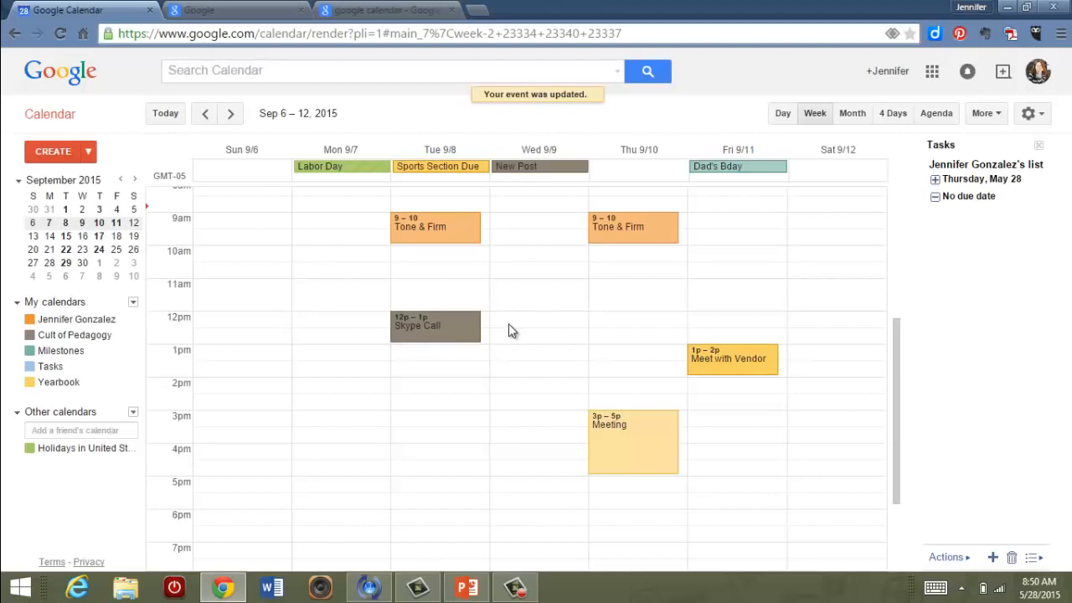
Step: Create a Goodwill Drop task due Thursday, September 10, 2015
left_click(630, 171)
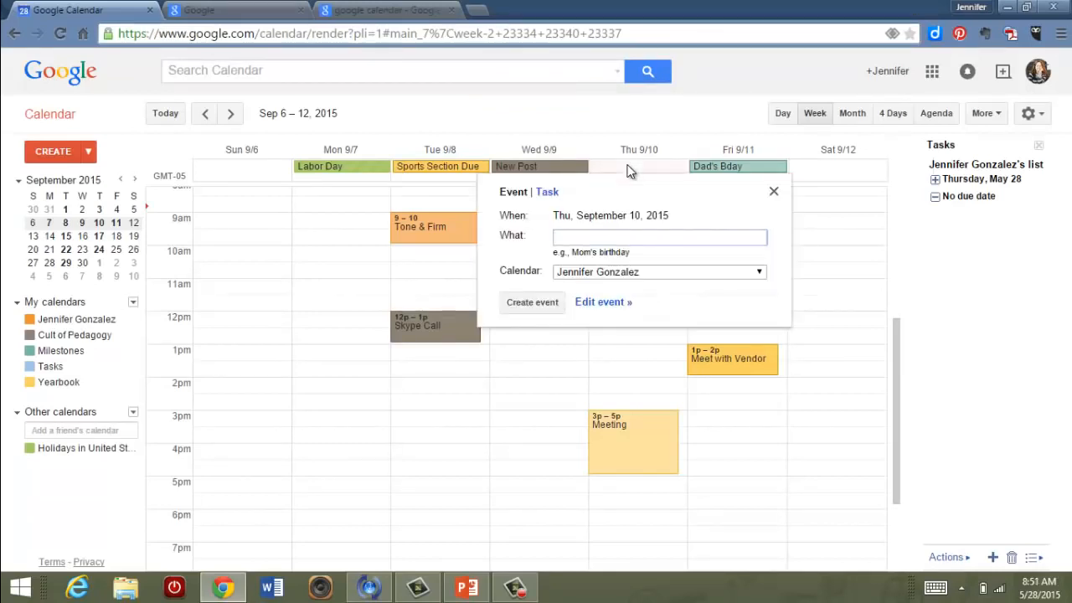
type("Good")
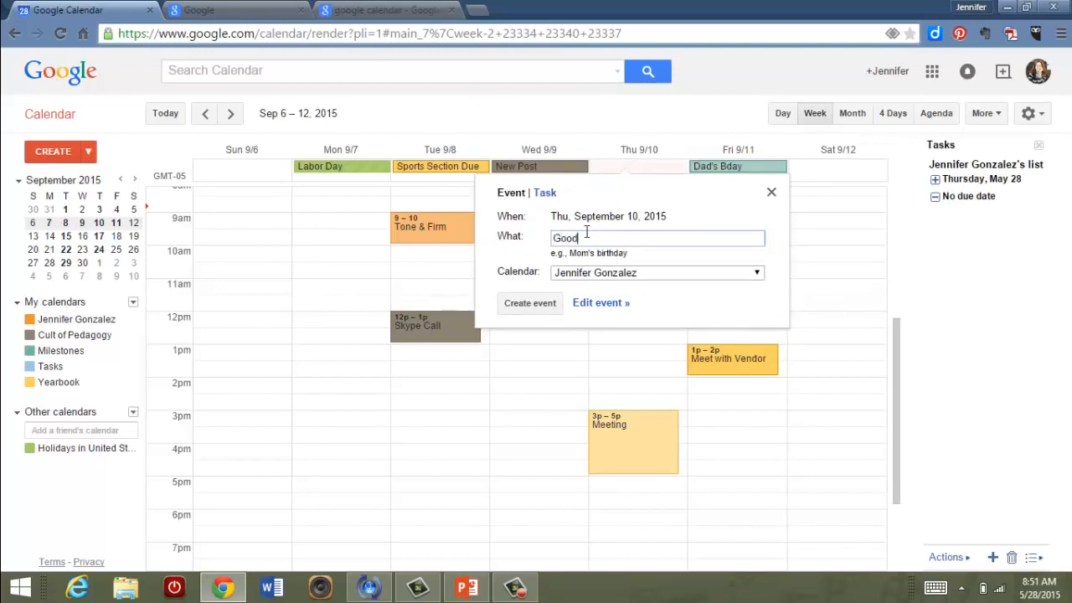
type("will Drop")
left_click(542, 193)
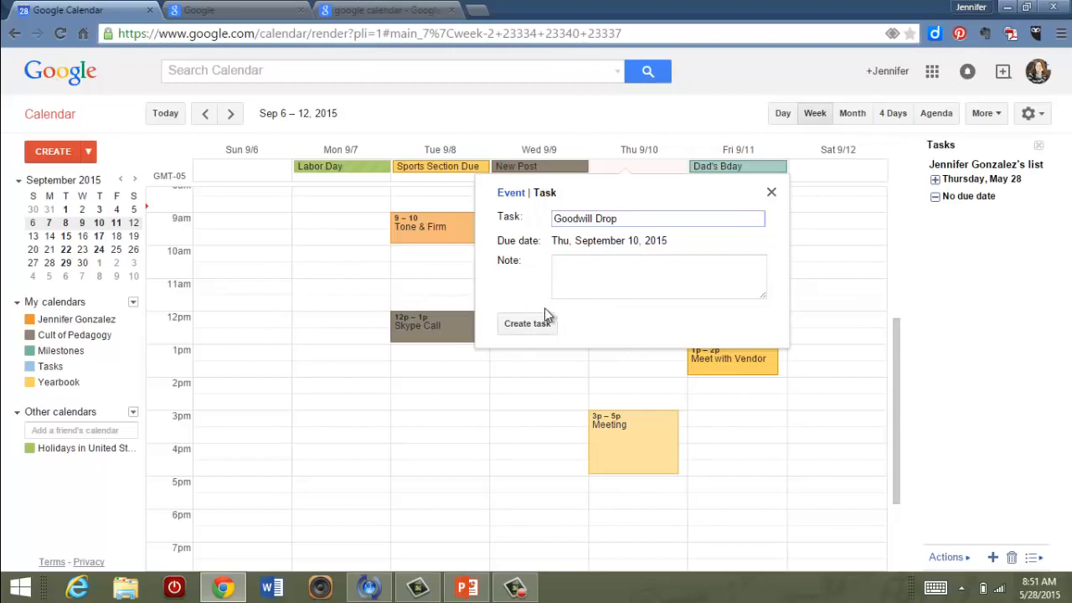
left_click(528, 324)
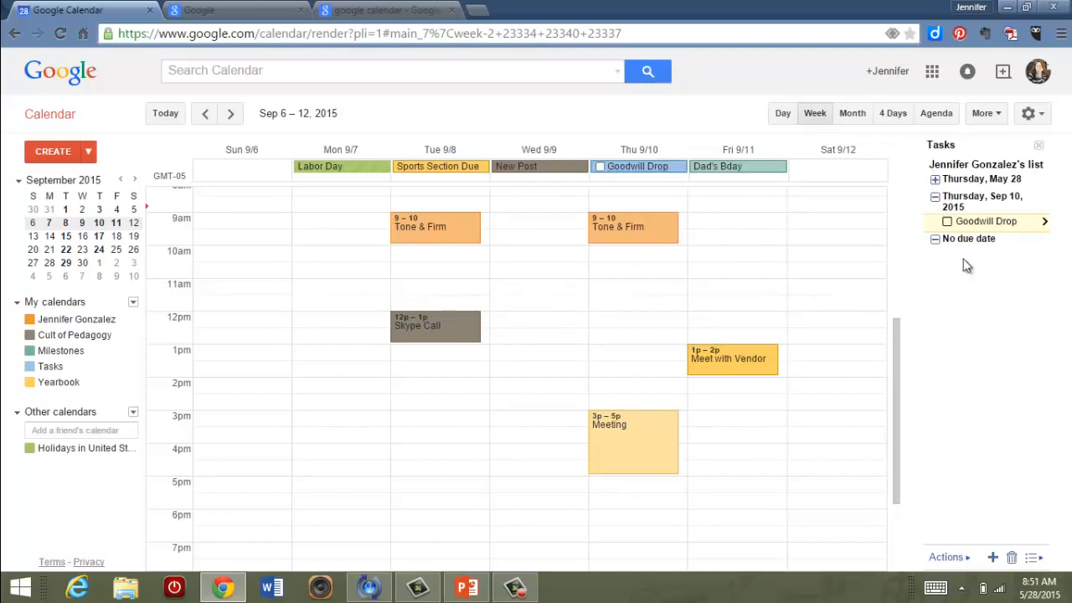
Step: Hide the task list and show it again, and move the Goodwill Drop task to Friday, September 11
left_click(1039, 146)
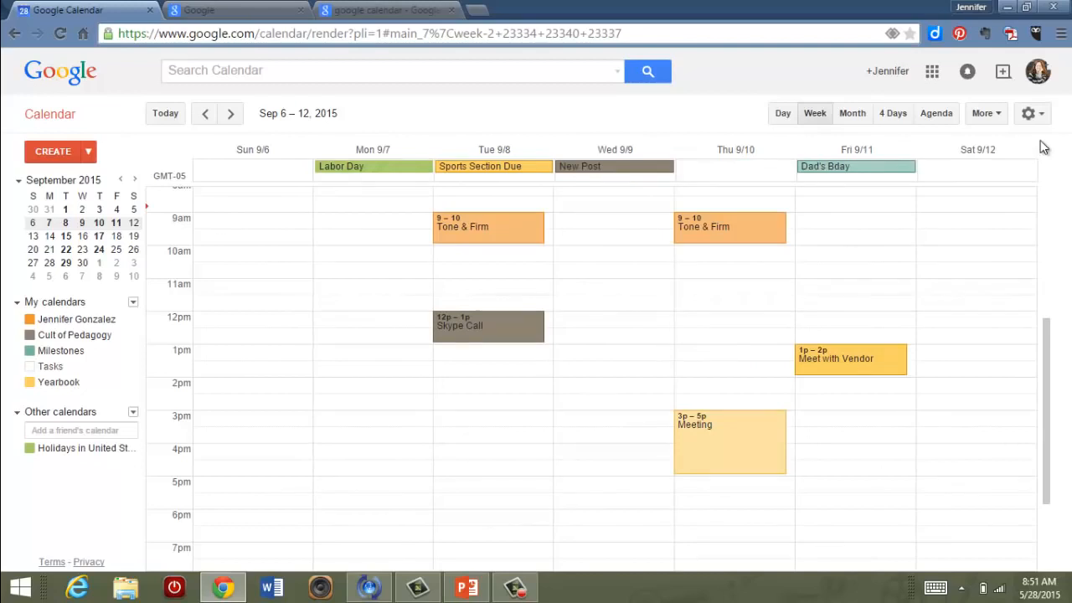
left_click(55, 368)
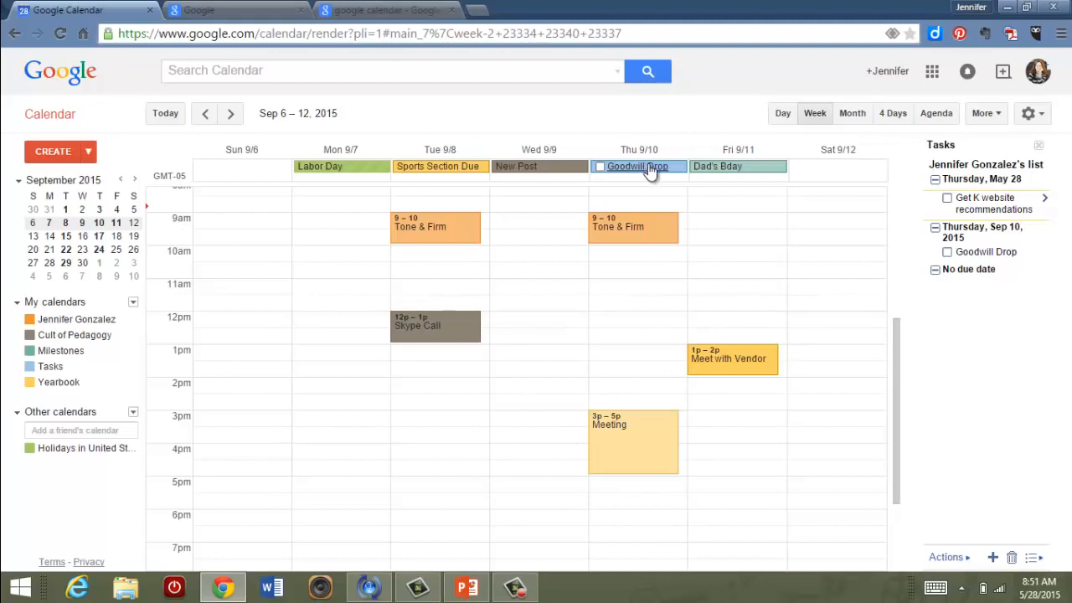
left_click_drag(645, 172, 699, 180)
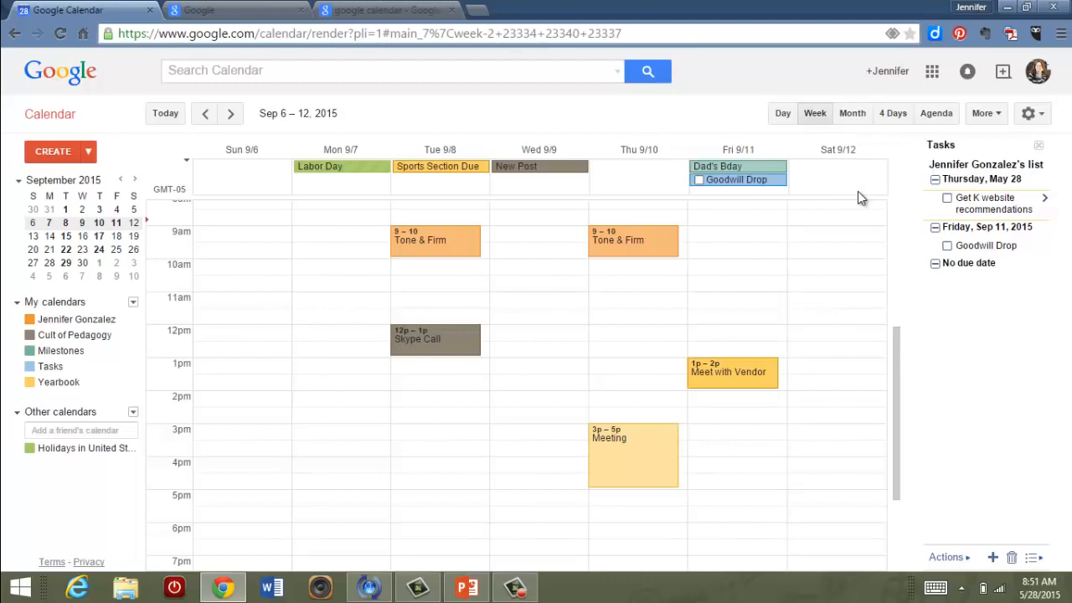
Step: View the calendar by month, four days, single day and agenda, and return to the week view
left_click(849, 116)
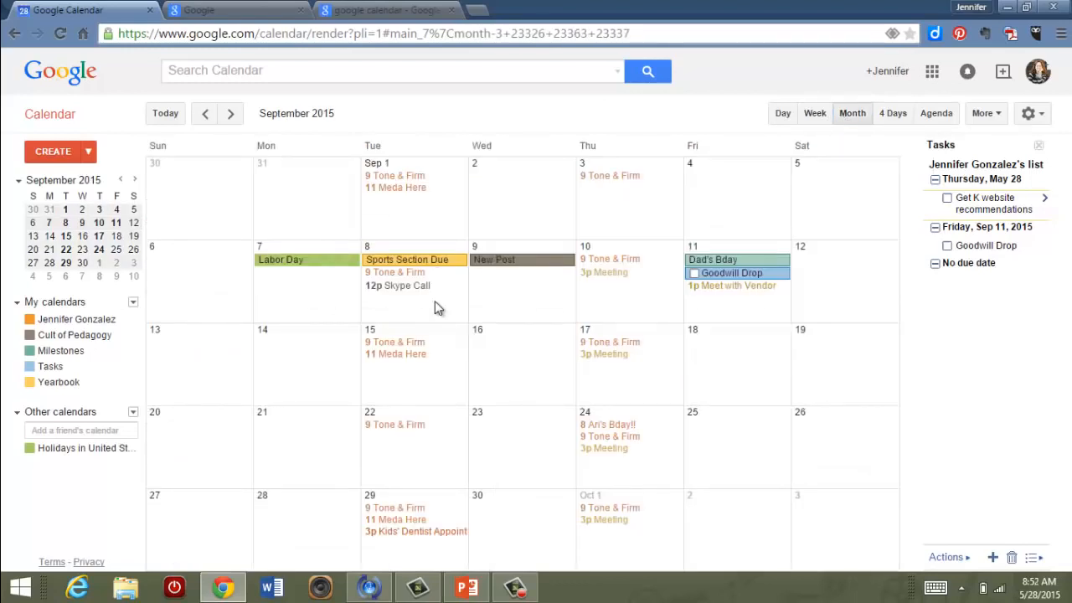
left_click(893, 114)
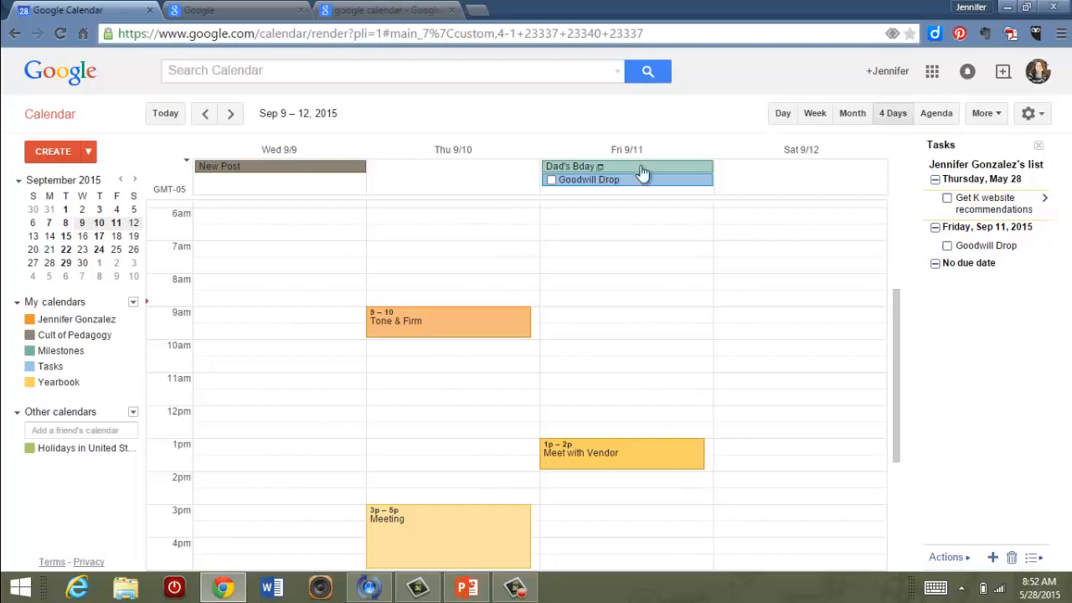
left_click(783, 116)
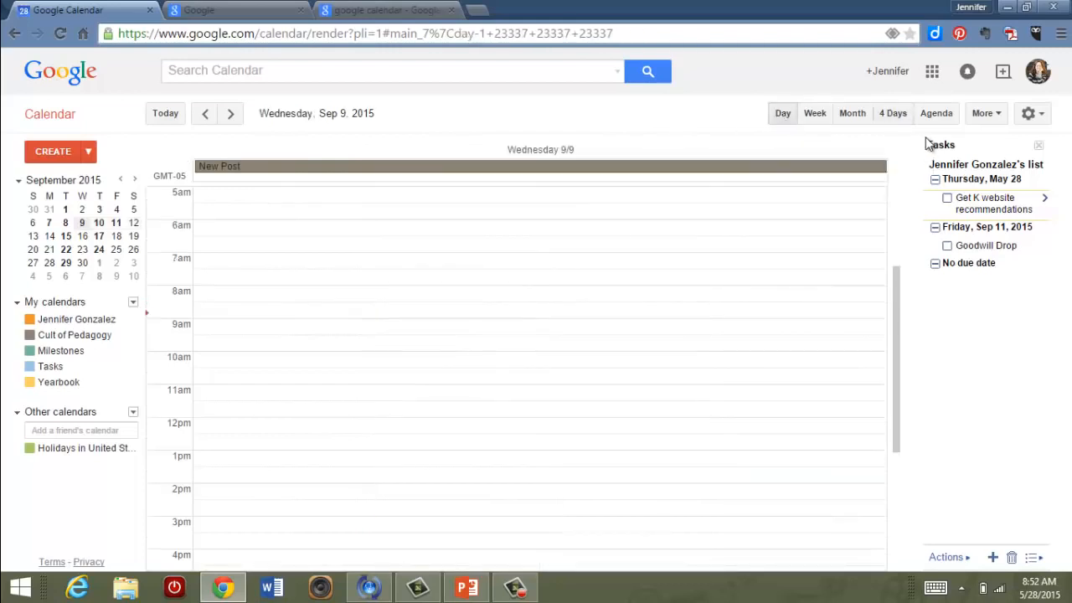
left_click(942, 120)
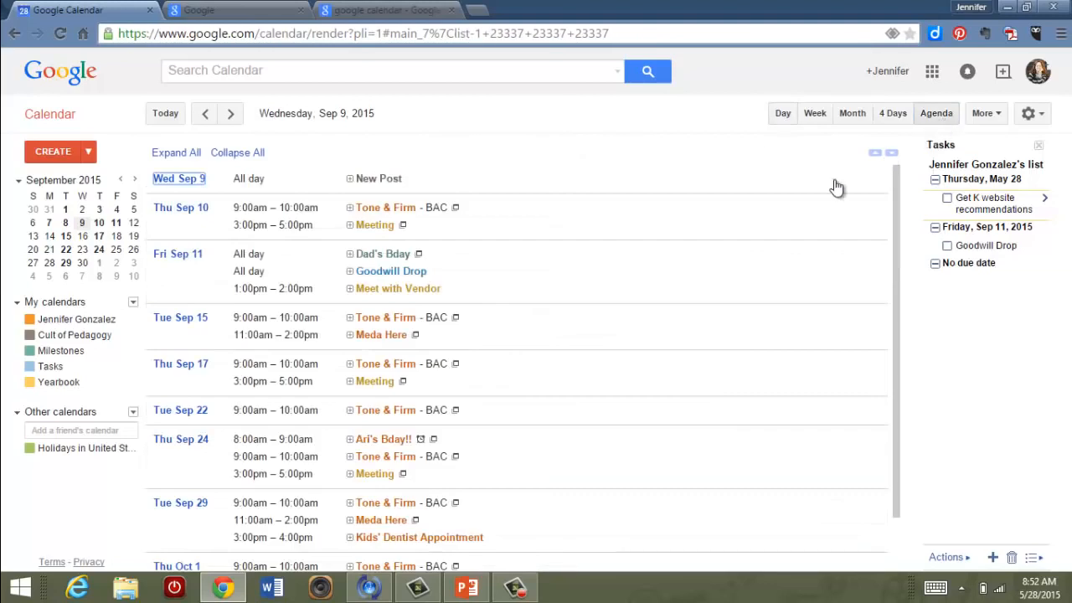
scroll(675, 280, "down", 2)
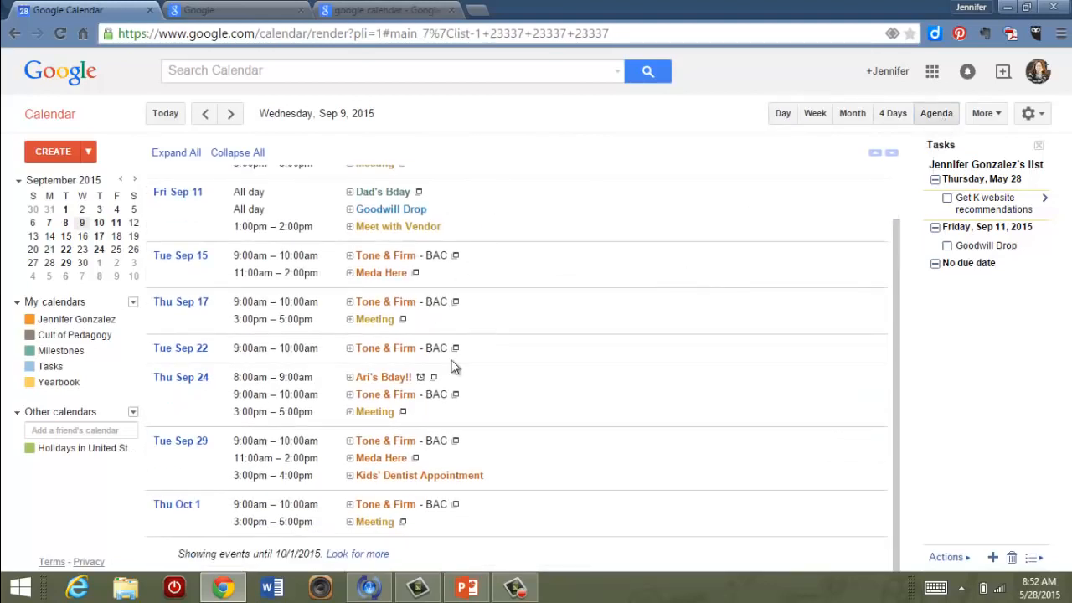
left_click(821, 112)
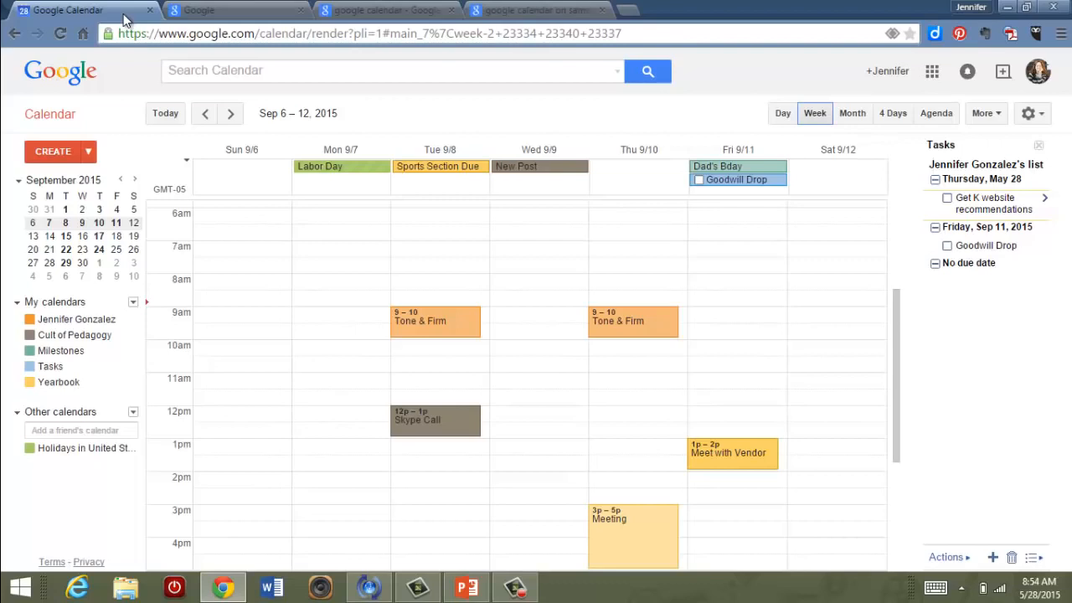
Step: Open the Dad's Bday event on Friday, September 11, for editing and add an Email notification
left_click(768, 171)
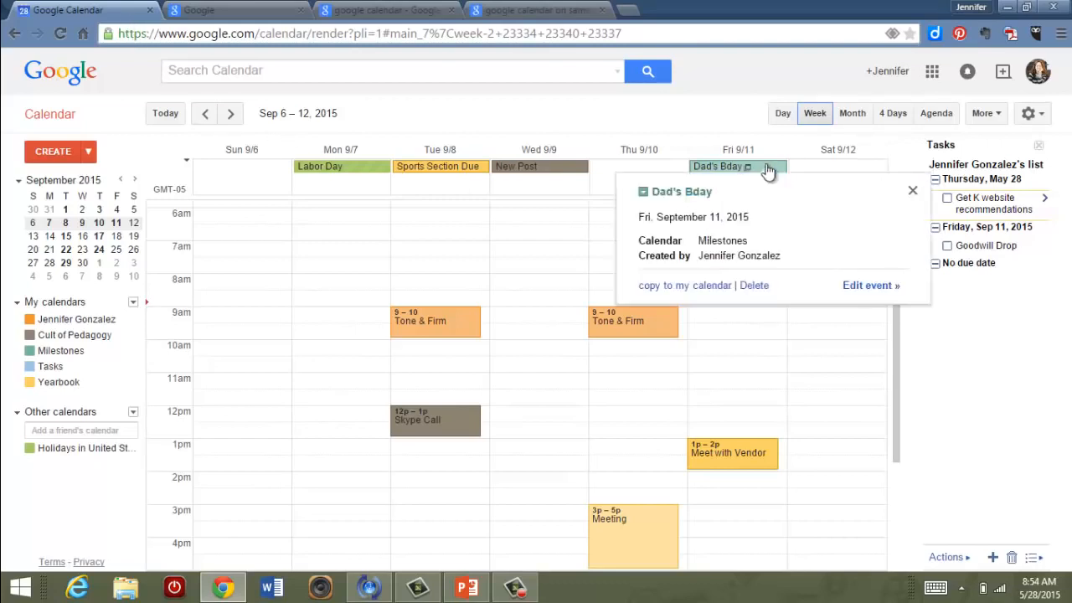
left_click(880, 289)
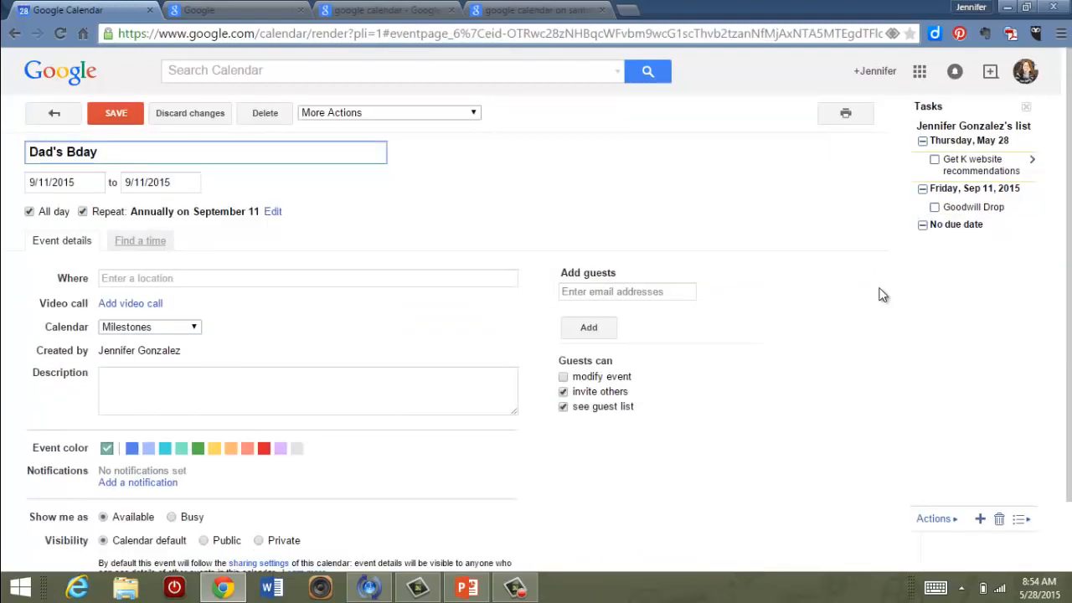
scroll(503, 285, "down", 1)
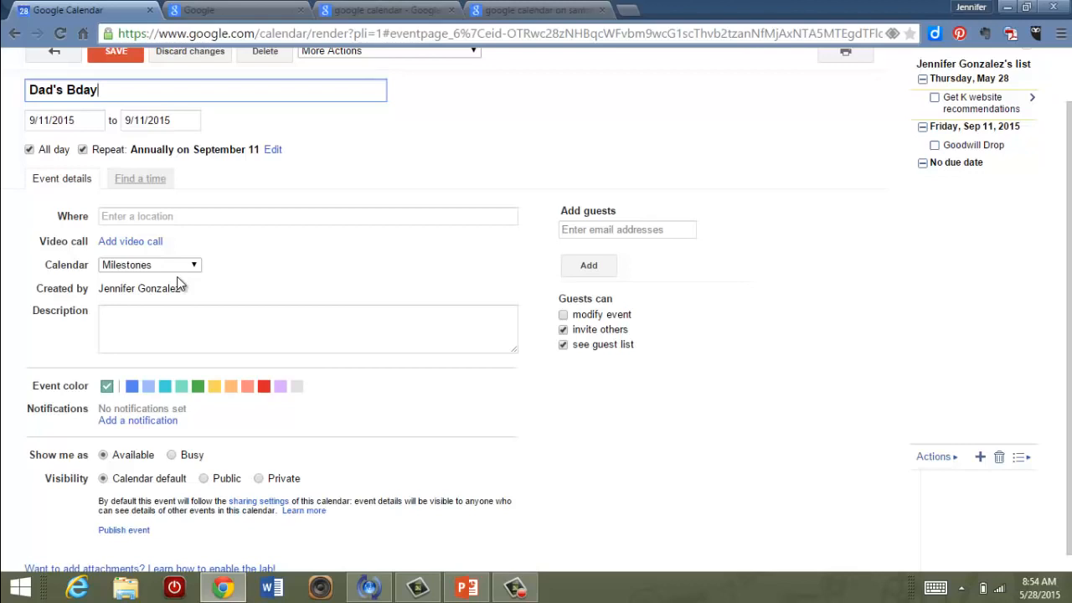
scroll(178, 285, "down", 1)
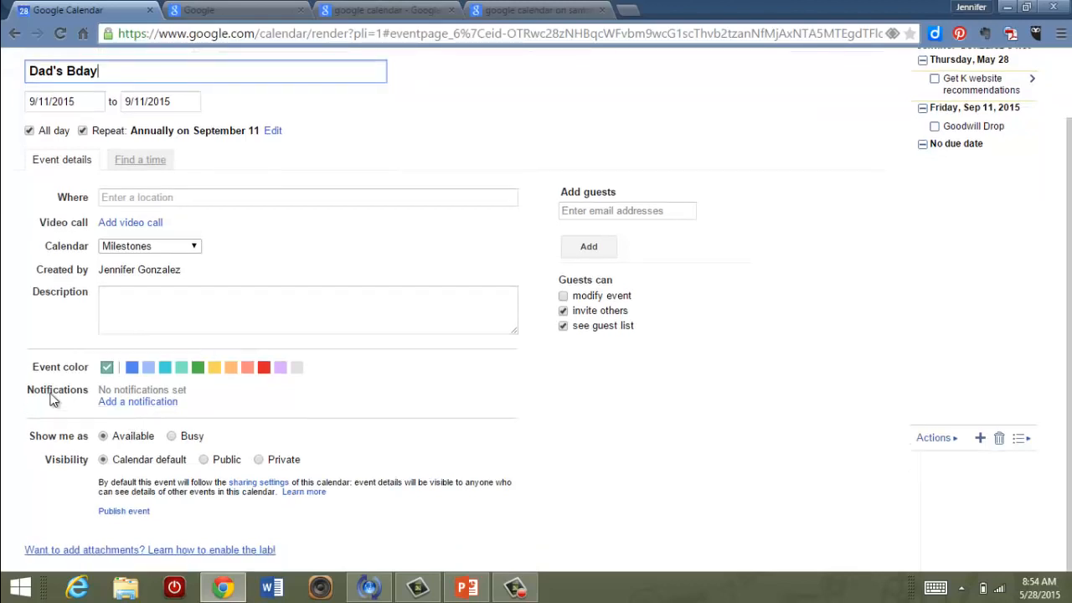
left_click(133, 405)
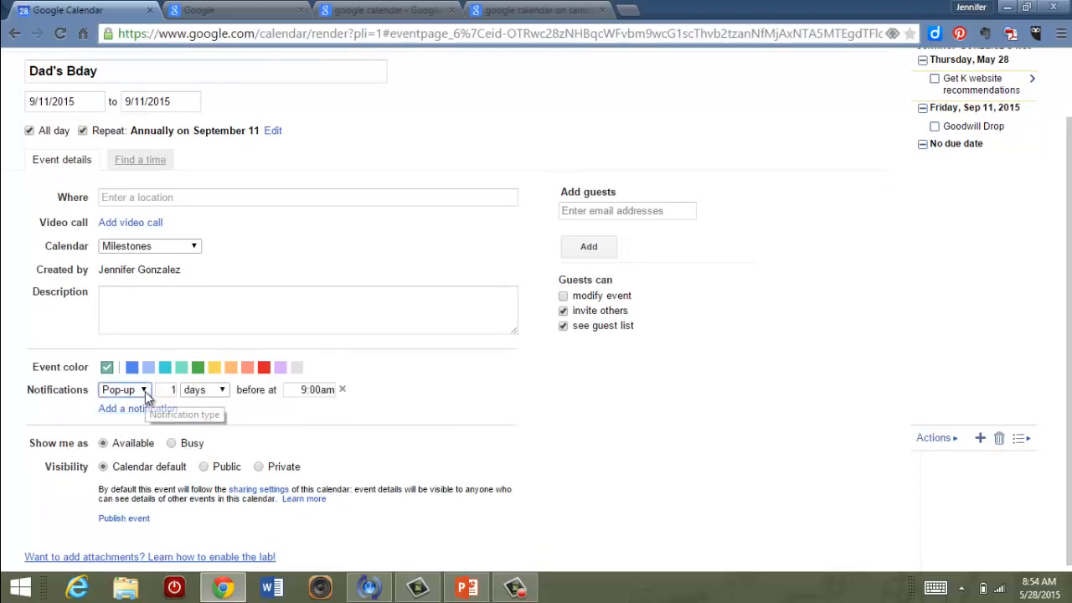
left_click(145, 391)
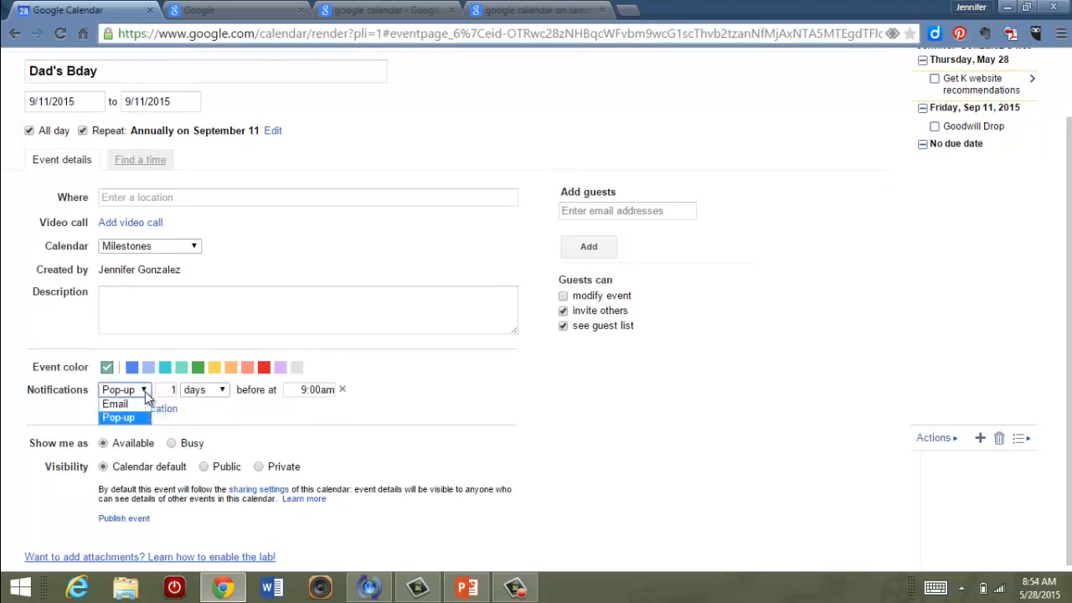
left_click(121, 405)
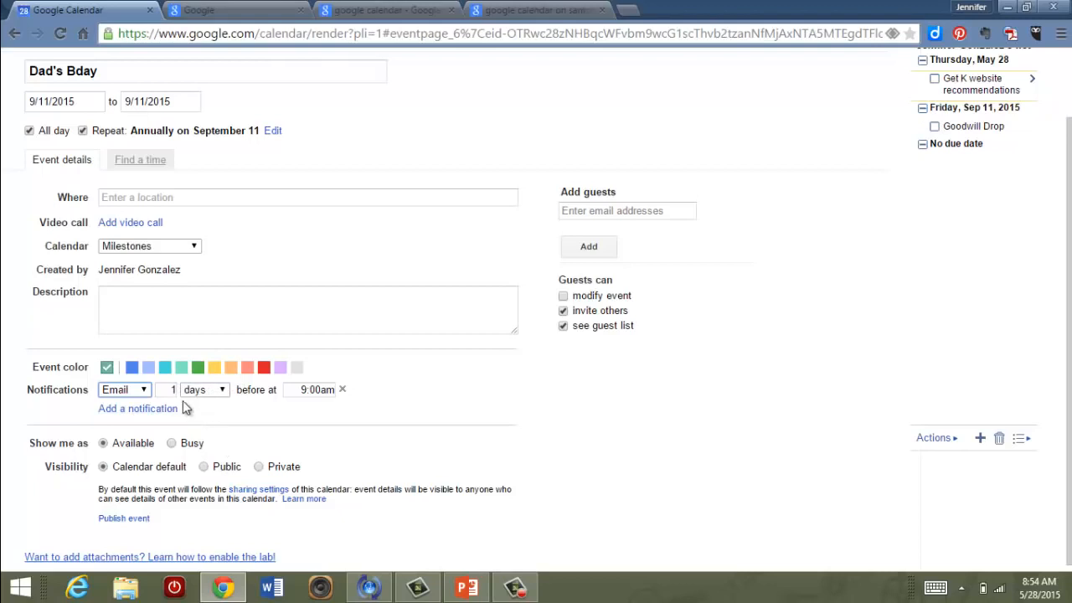
Step: Set the Dad's Bday notification to 7 days before and save the change for all events in the series
left_click(175, 390)
key("BackSpace")
type("7")
scroll(428, 440, "up", 1)
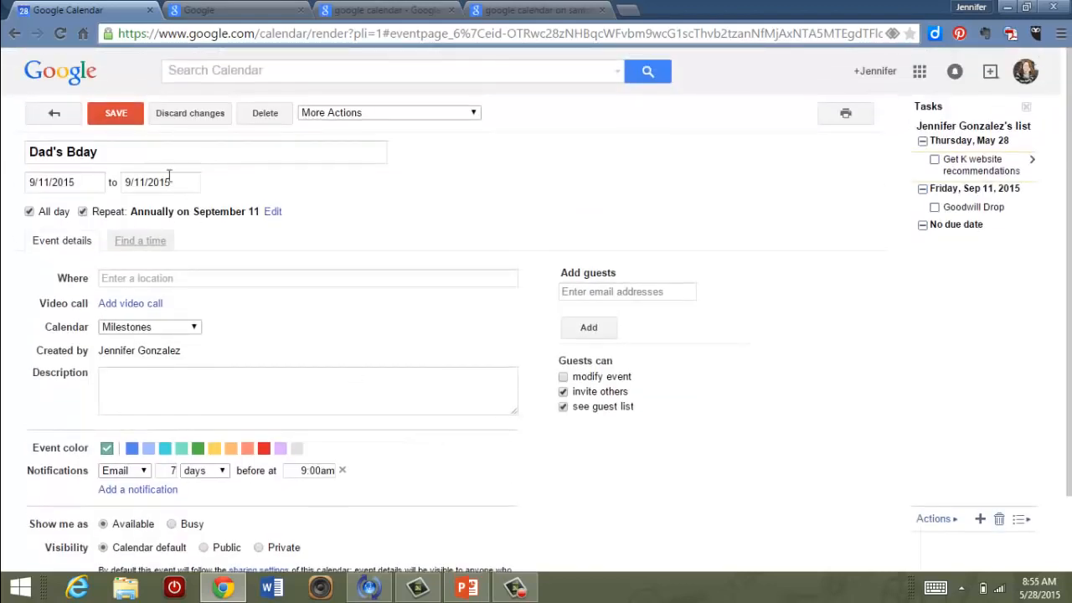
left_click(115, 112)
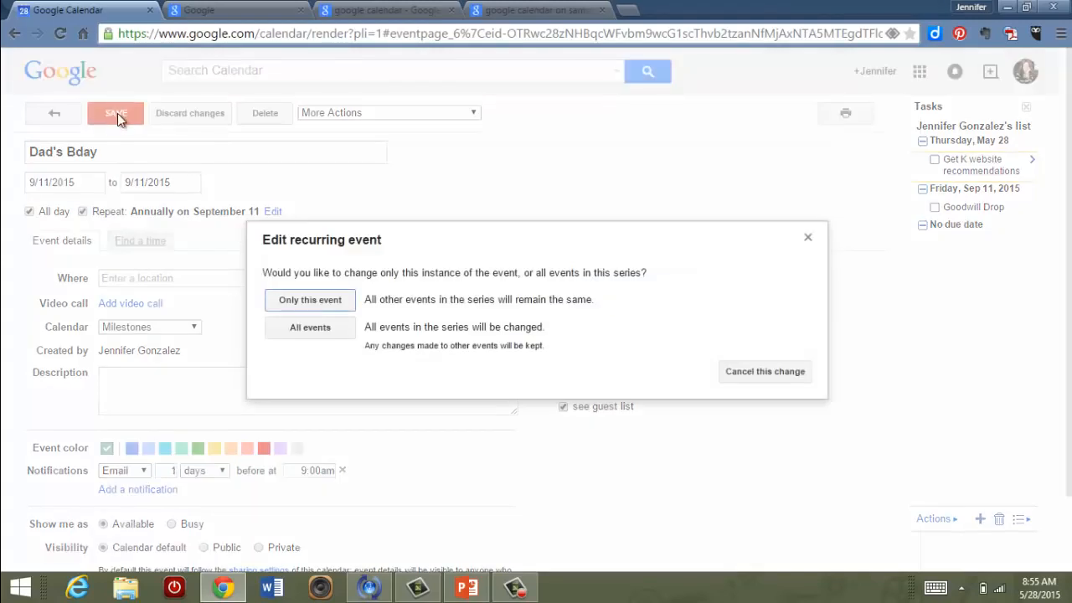
left_click(310, 327)
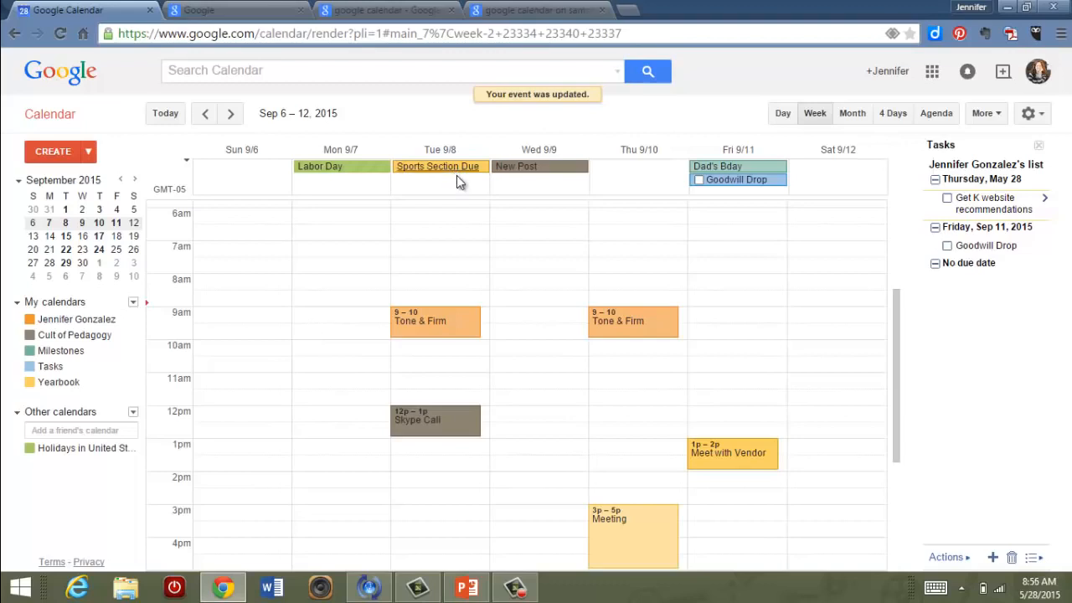
Step: Add a Dinner Party event from 7:00pm to 10:00pm on Friday, September 11, to the owner's personal calendar
scroll(515, 286, "down", 3)
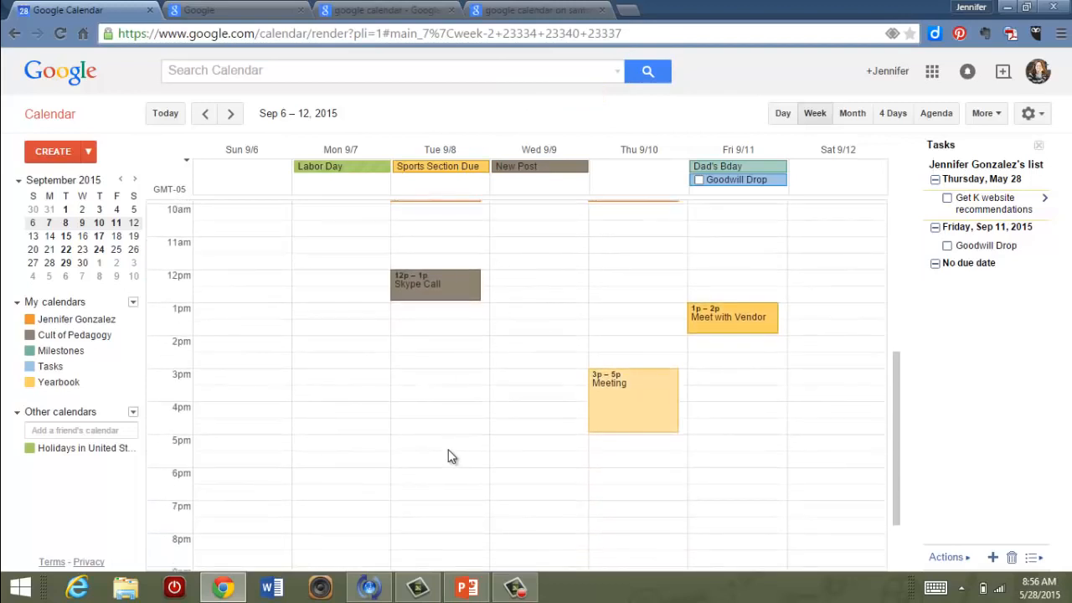
left_click(732, 519)
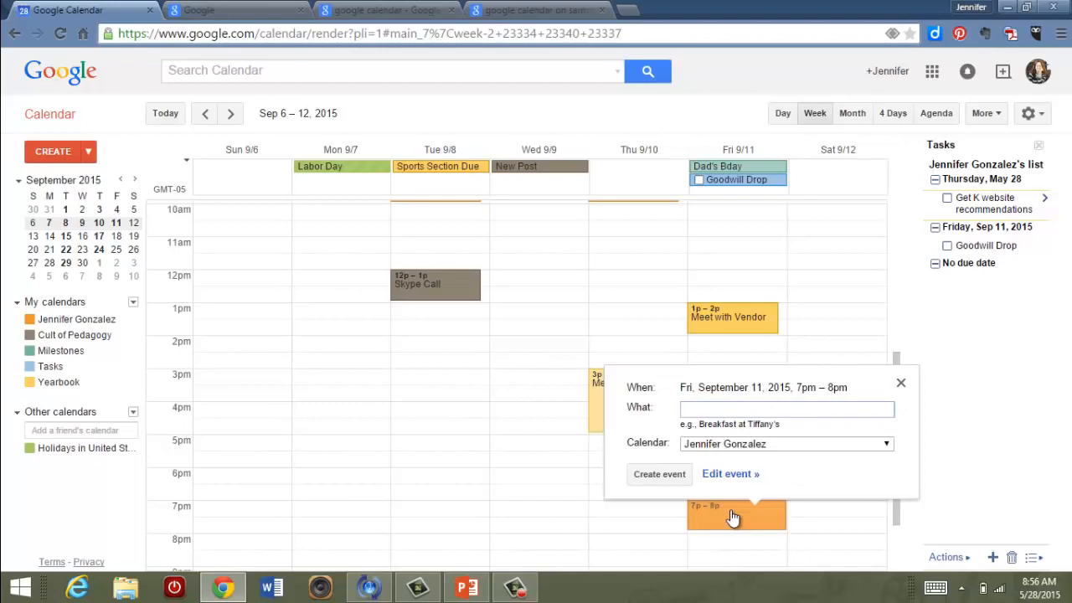
type("Dinner Party")
left_click(731, 475)
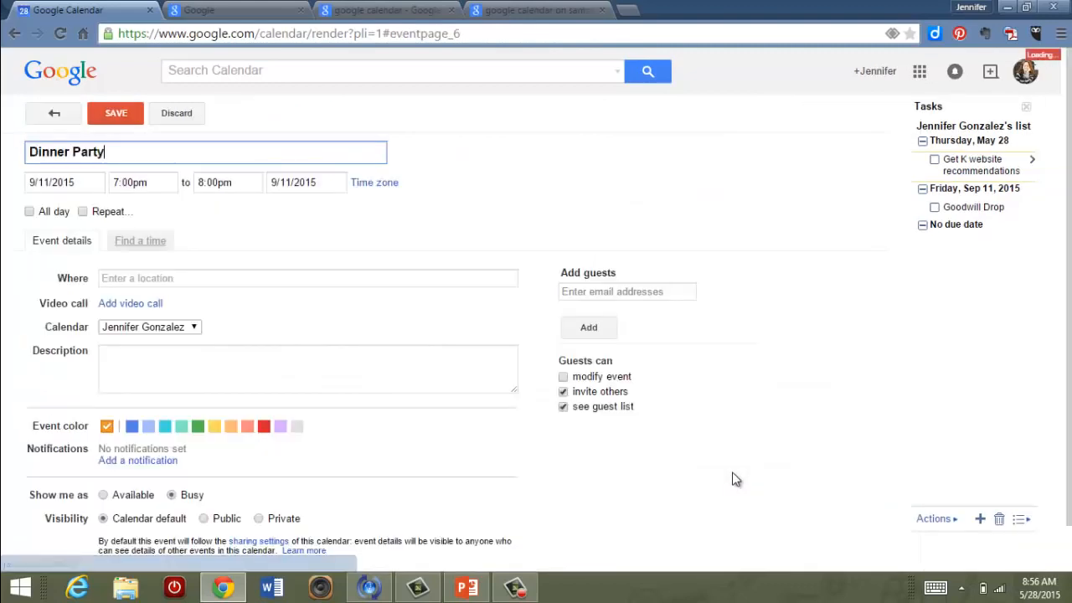
left_click(221, 188)
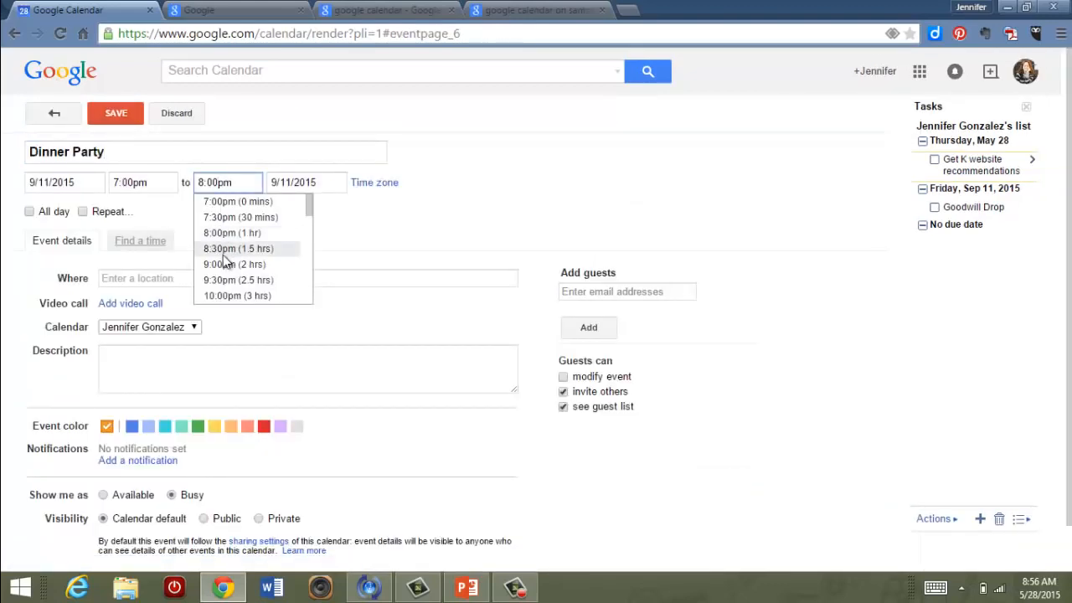
left_click(222, 291)
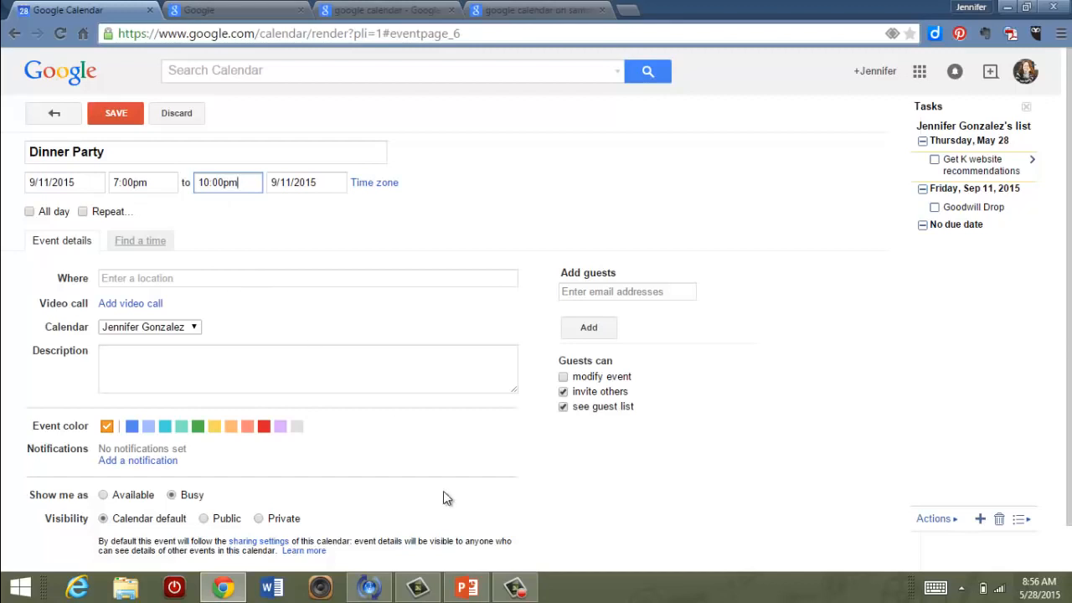
scroll(569, 465, "down", 1)
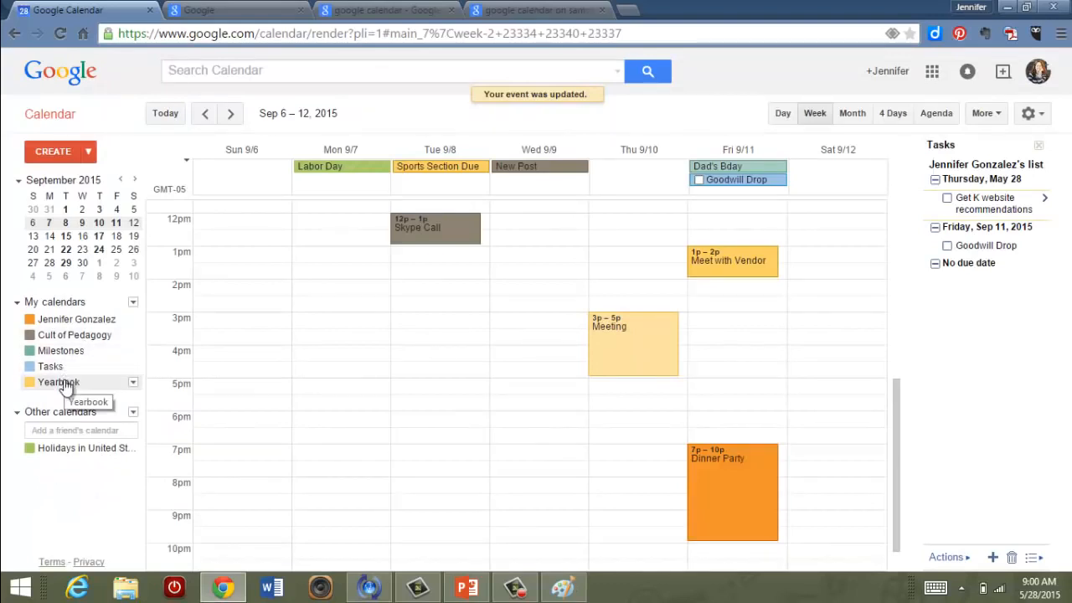
Step: Examine the sharing settings of the Yearbook calendar and return to the week view
left_click(132, 382)
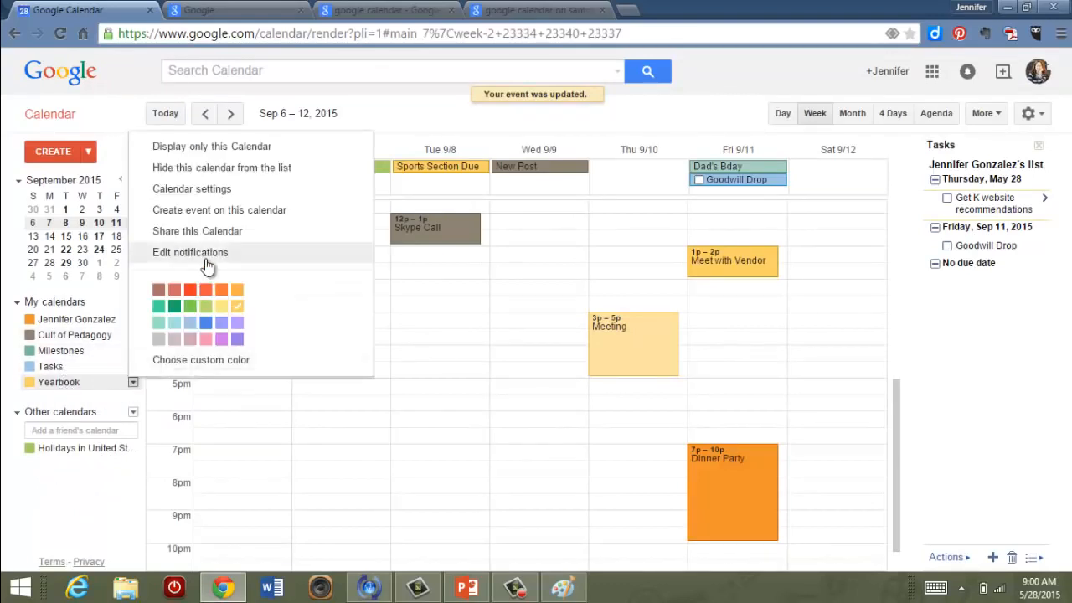
left_click(219, 230)
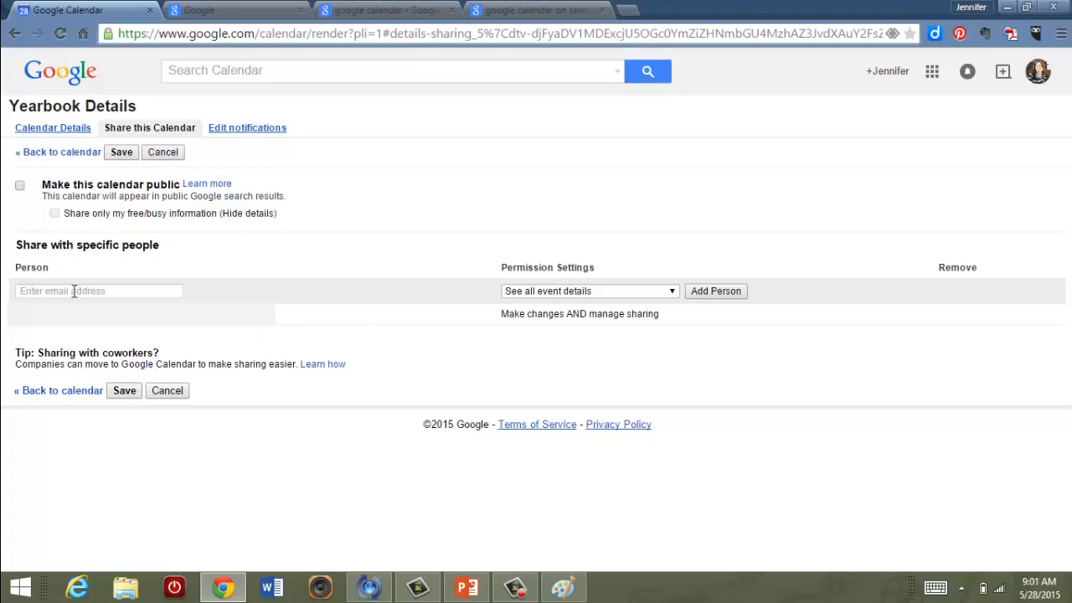
left_click(15, 35)
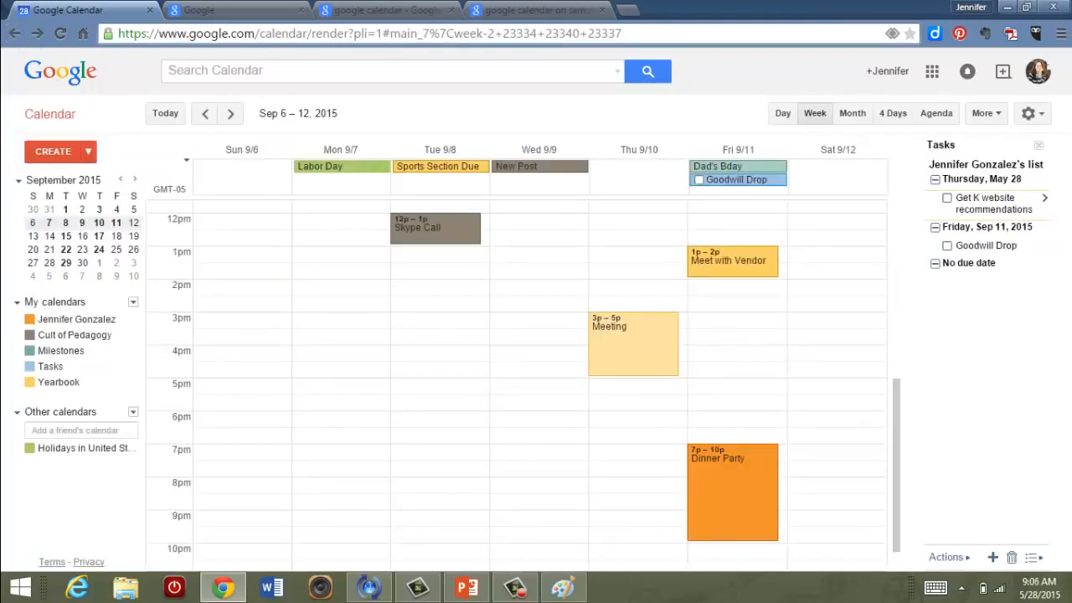